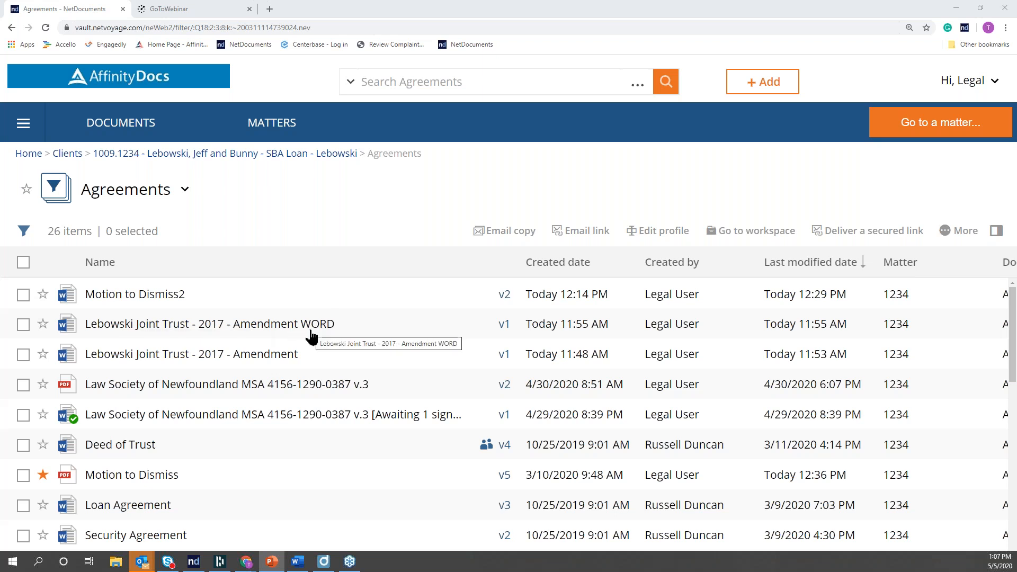
Step: Open "Lebowski Joint Trust - 2017 - Amendment WORD" in Word and position its window beside the Agreements list
{"action": "left_click", "coordinate": [202, 323]}
{"action": "left_click", "coordinate": [202, 326]}
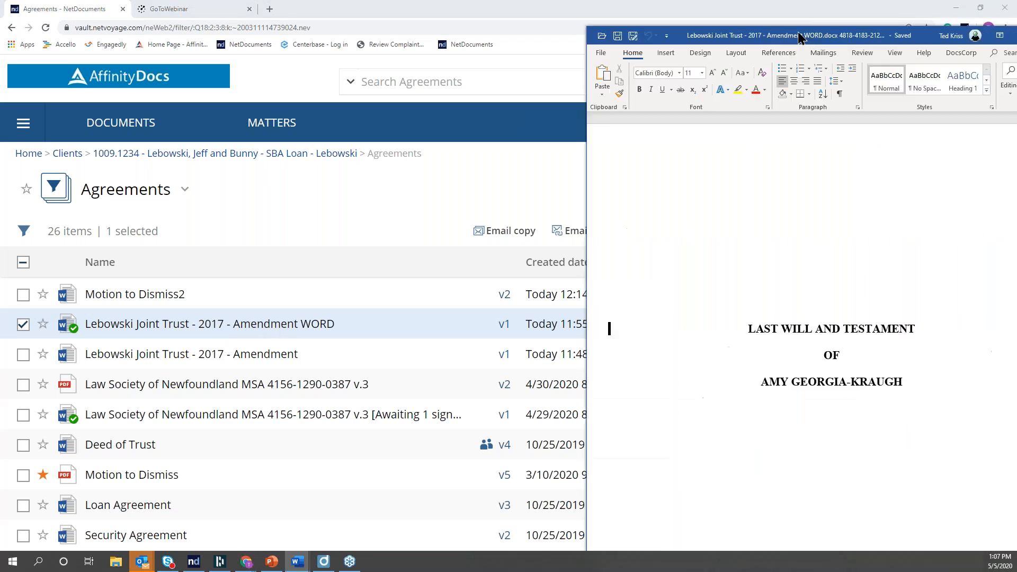
{"action": "left_click_drag", "start_coordinate": [732, 35], "coordinate": [818, 13]}
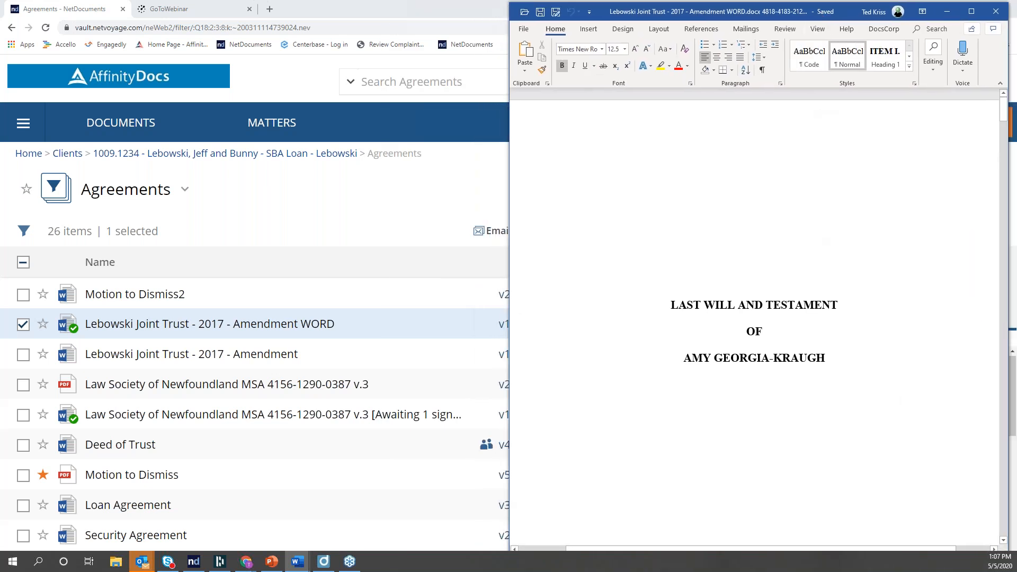
Step: Delete the Item IV paragraph appointing the Executor and the paragraph beginning "No purchaser or other person dealing with my Executor"
{"action": "scroll", "coordinate": [808, 230], "scroll_direction": "down", "scroll_amount": 1}
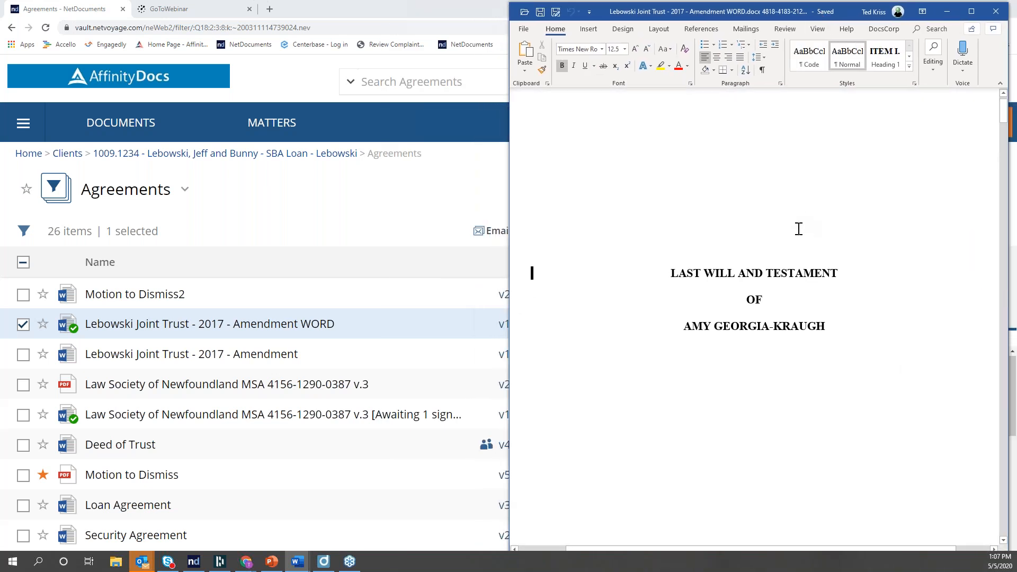
{"action": "left_click_drag", "start_coordinate": [1005, 113], "coordinate": [998, 201]}
{"action": "left_click_drag", "start_coordinate": [630, 120], "coordinate": [626, 234]}
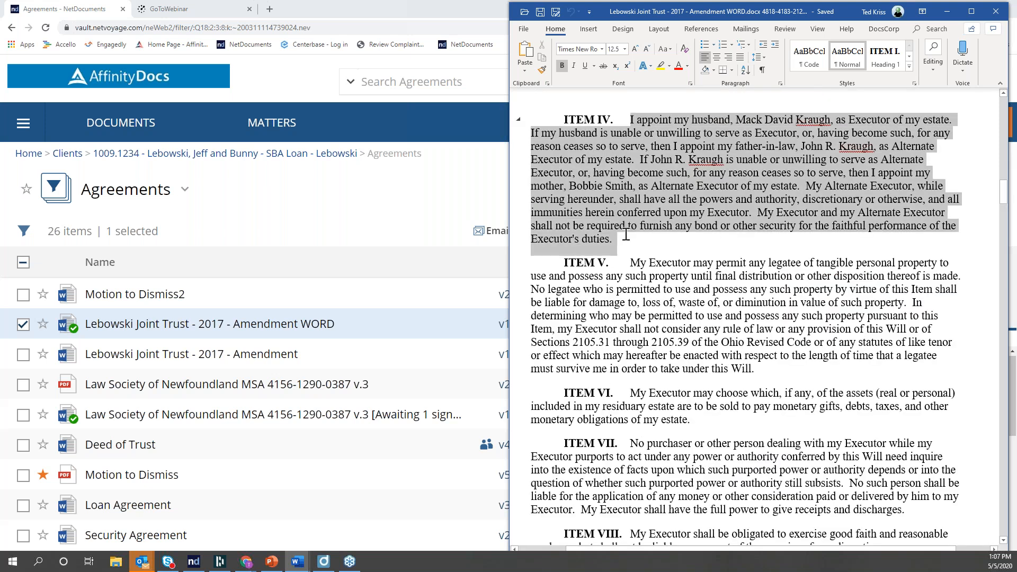
{"action": "key", "text": "ctrl+c"}
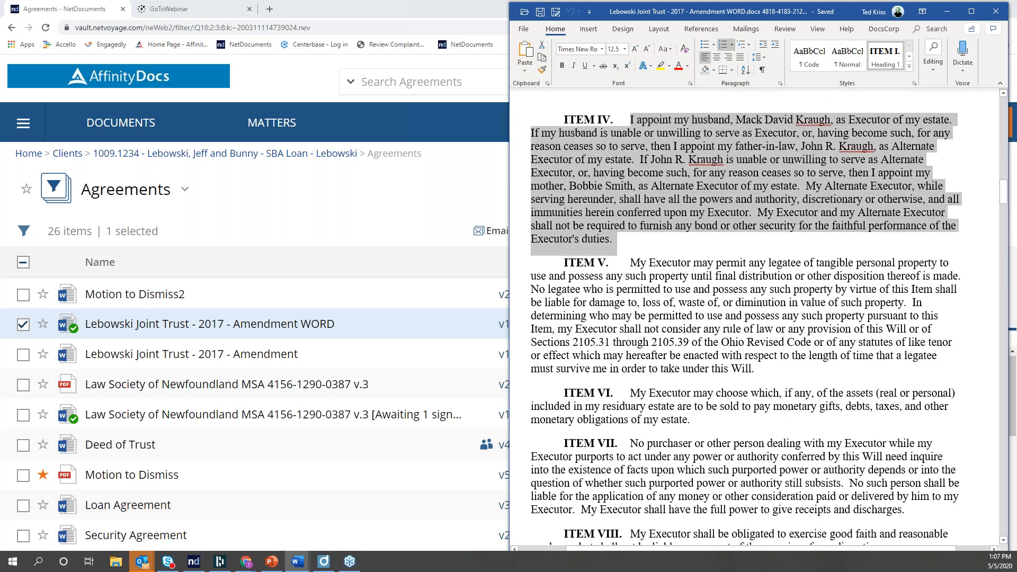
{"action": "key", "text": "Delete"}
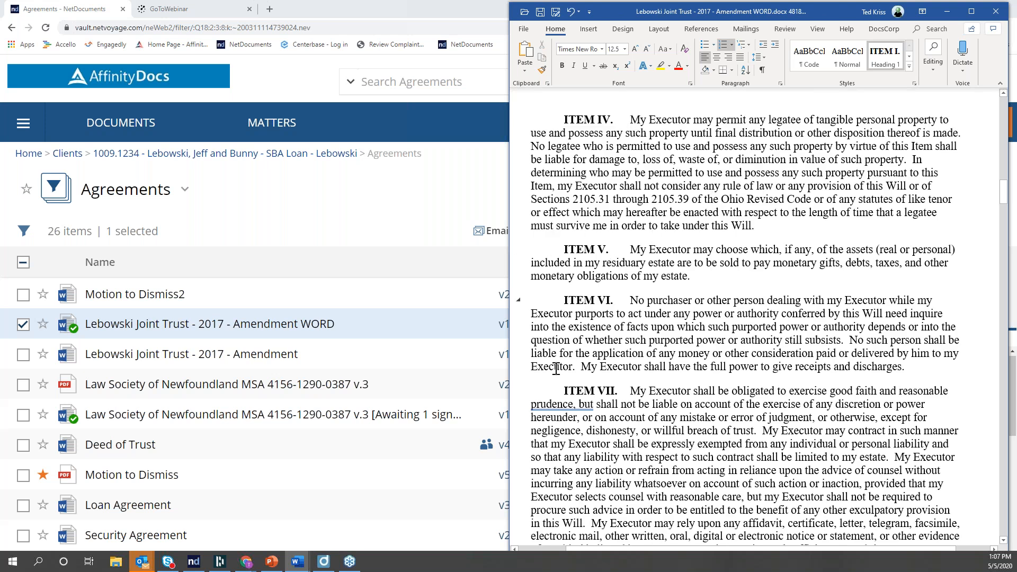
{"action": "left_click_drag", "start_coordinate": [630, 301], "coordinate": [908, 368]}
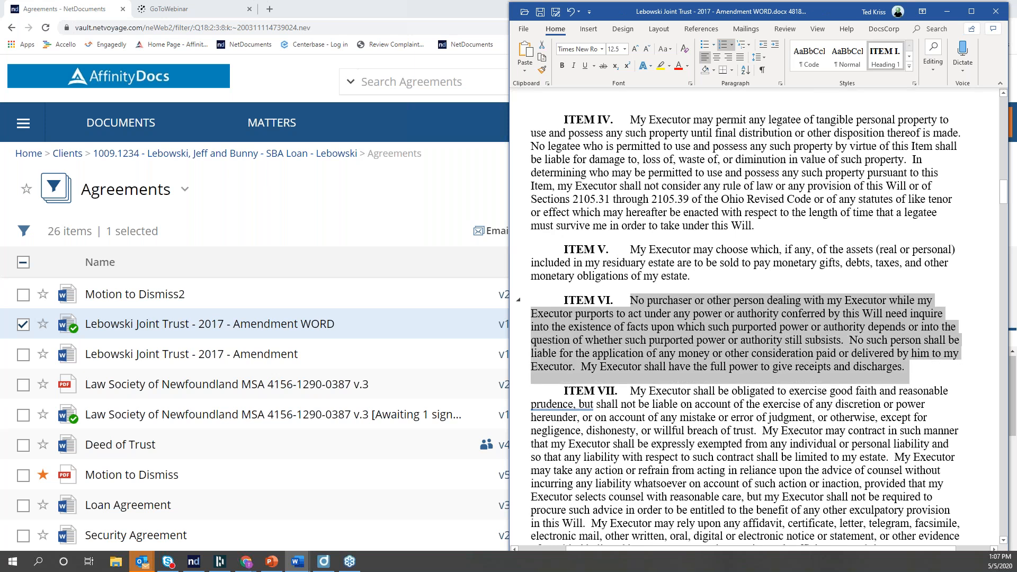
{"action": "key", "text": "Delete"}
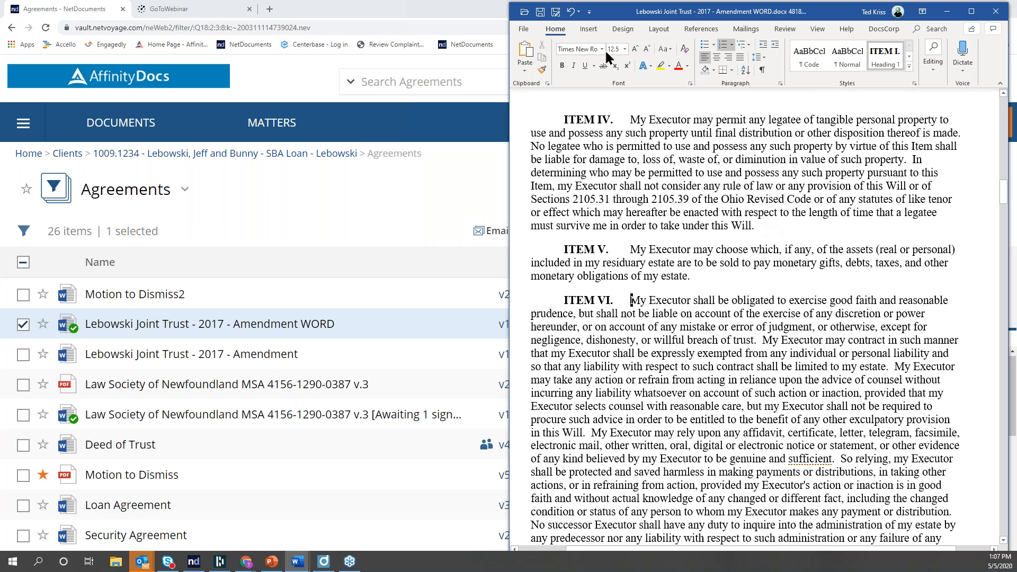
Step: Save the edited will as a new official version, entering the author's version label as version name and "Changes" as description
{"action": "left_click", "coordinate": [556, 12]}
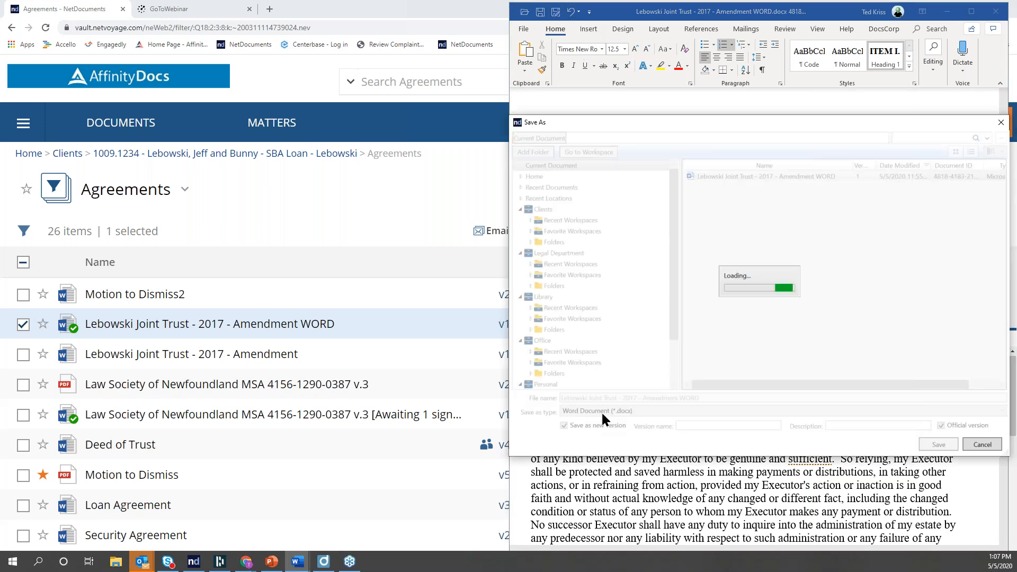
{"action": "type", "text": "Ted Version"}
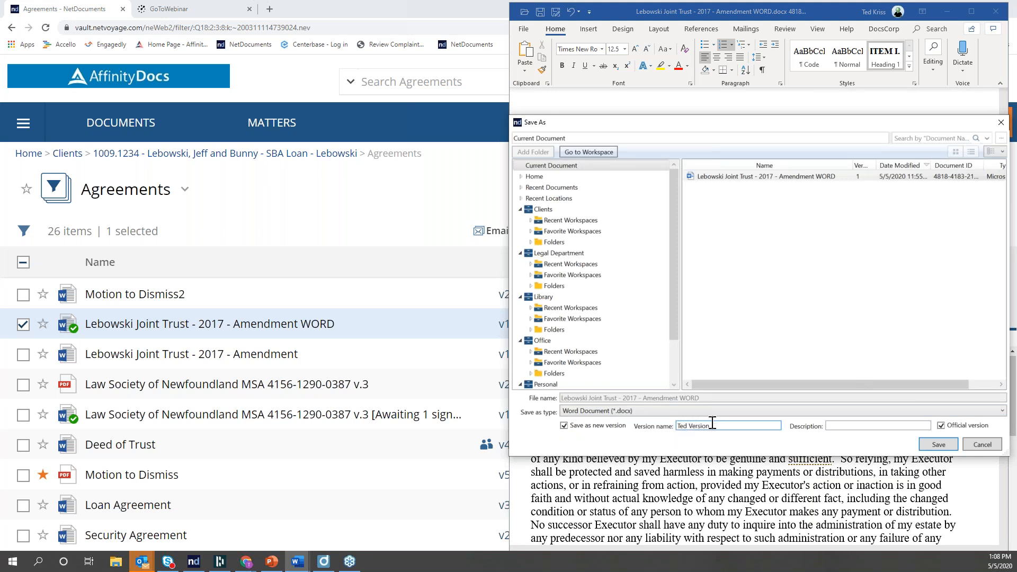
{"action": "left_click", "coordinate": [851, 425]}
{"action": "type", "text": "Changes"}
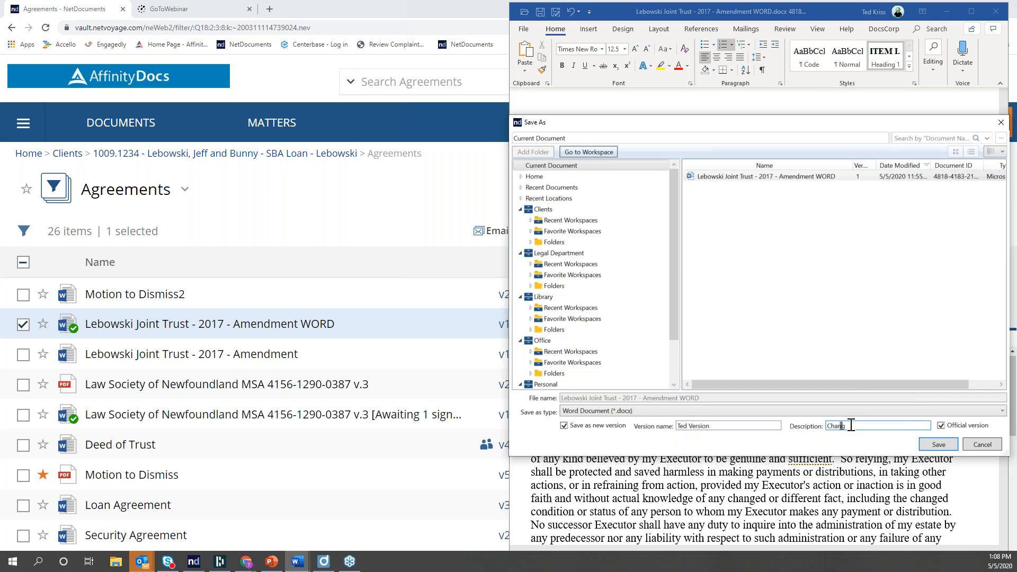
{"action": "left_click", "coordinate": [937, 445]}
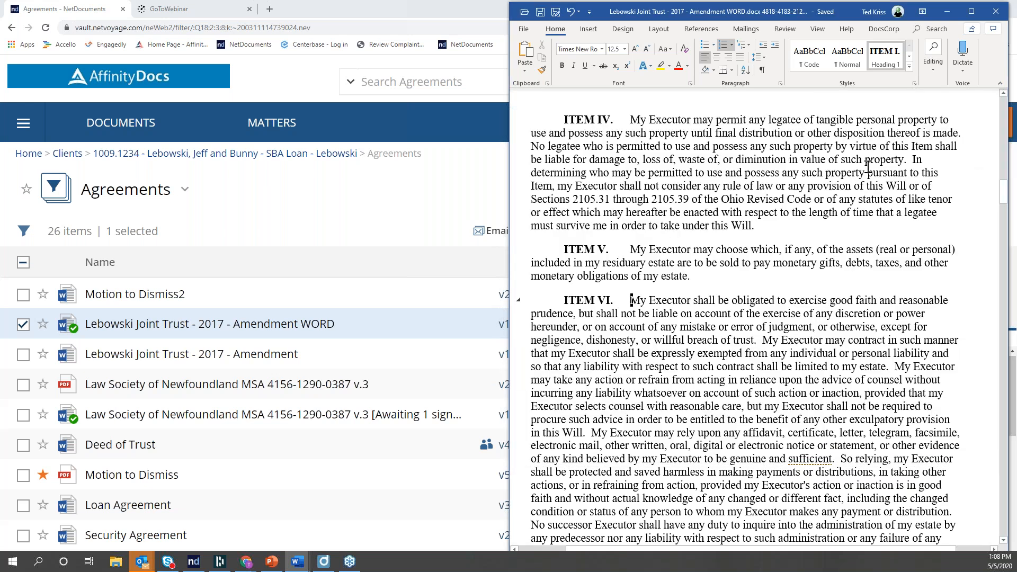
Step: Open the saved Word document as a PDF in pdfDocs and enlarge the PDF window beside the document list
{"action": "left_click_drag", "start_coordinate": [510, 95], "coordinate": [358, 95]}
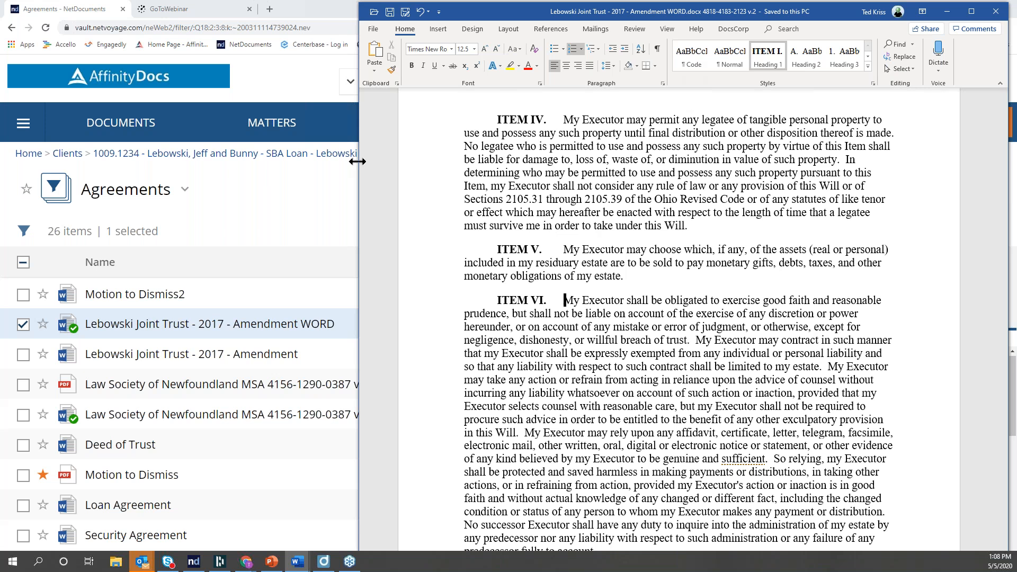
{"action": "left_click_drag", "start_coordinate": [357, 162], "coordinate": [349, 164]}
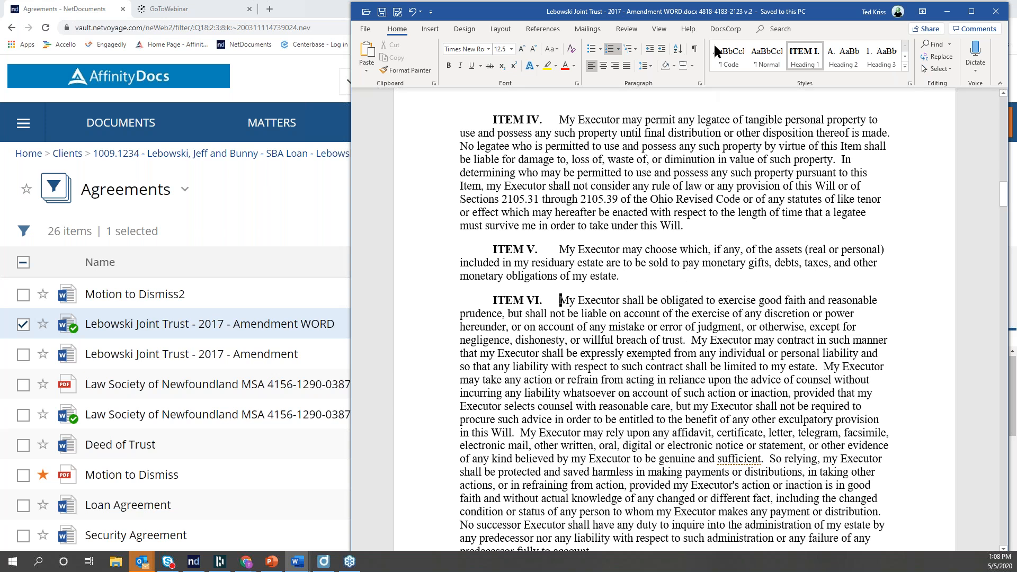
{"action": "left_click", "coordinate": [729, 28]}
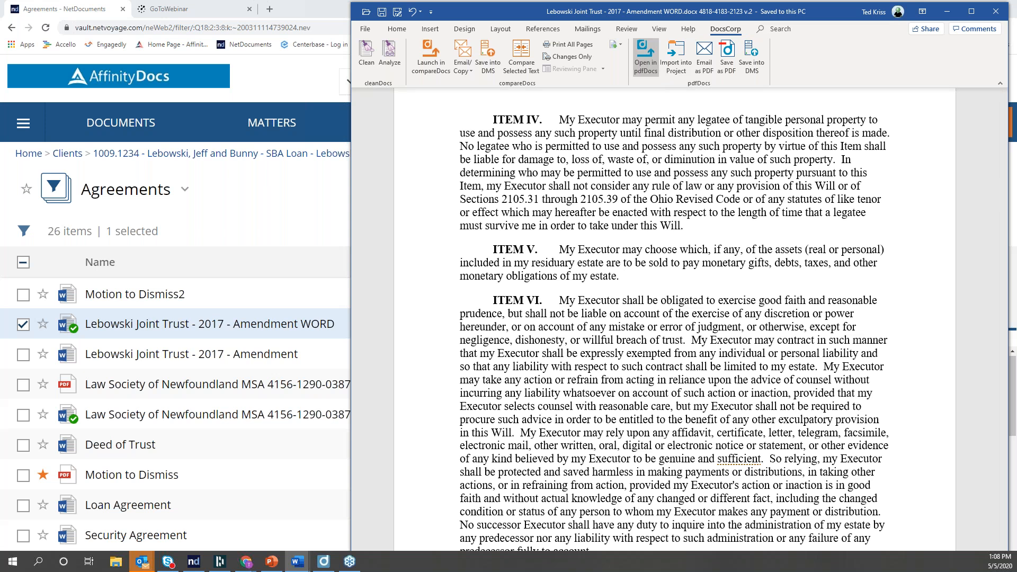
{"action": "left_click", "coordinate": [646, 59]}
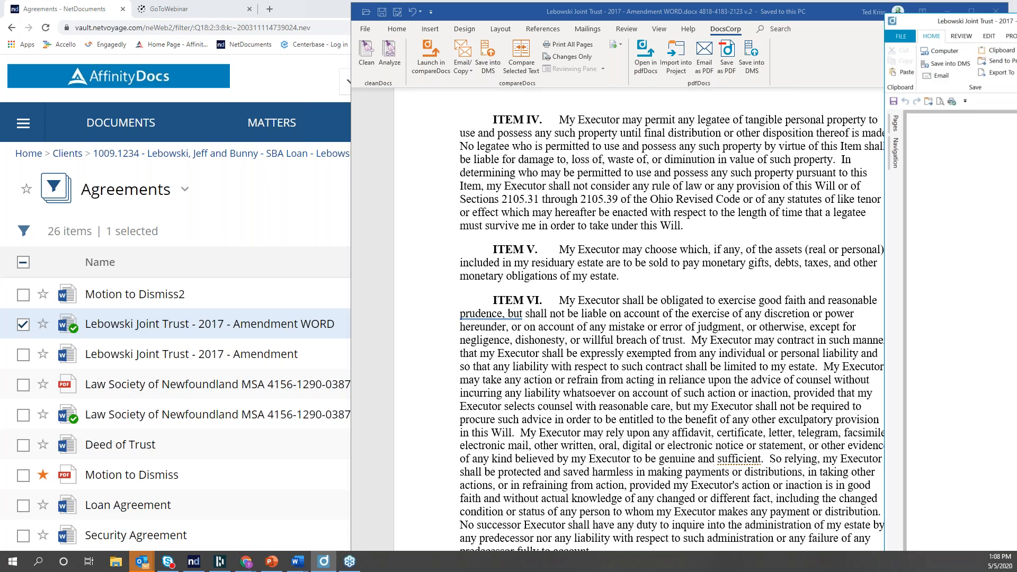
{"action": "left_click_drag", "start_coordinate": [1016, 22], "coordinate": [570, 12]}
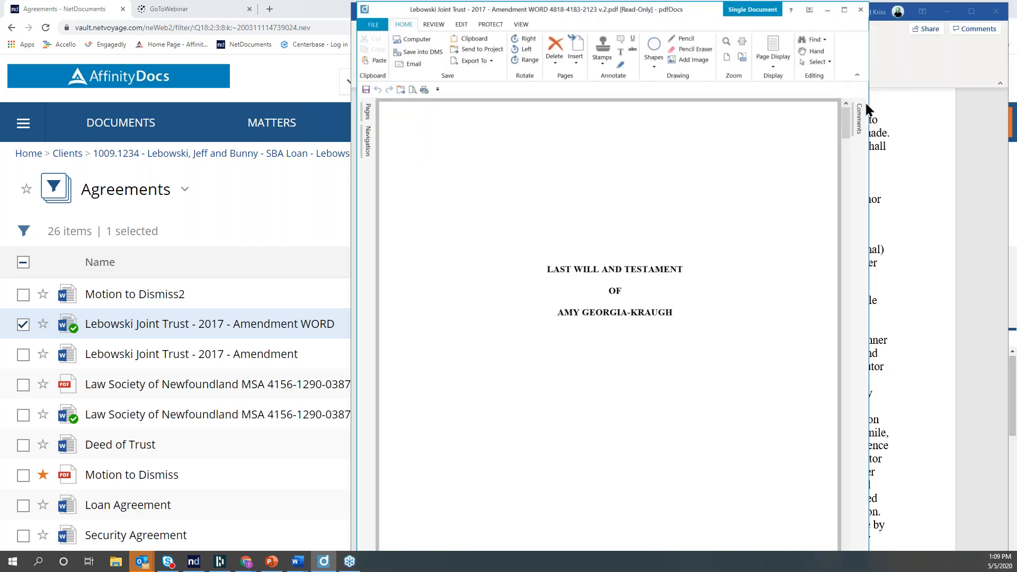
{"action": "left_click_drag", "start_coordinate": [861, 102], "coordinate": [1001, 100]}
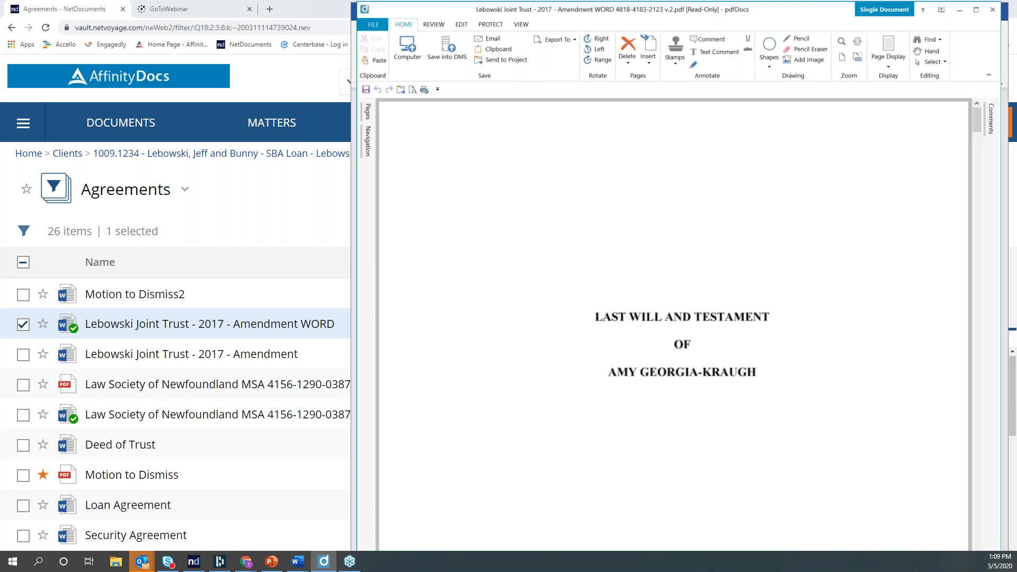
Step: Apply the CONFIDENTIAL 1 watermark to the PDF and widen the pdfDocs window across most of the screen
{"action": "left_click", "coordinate": [434, 24]}
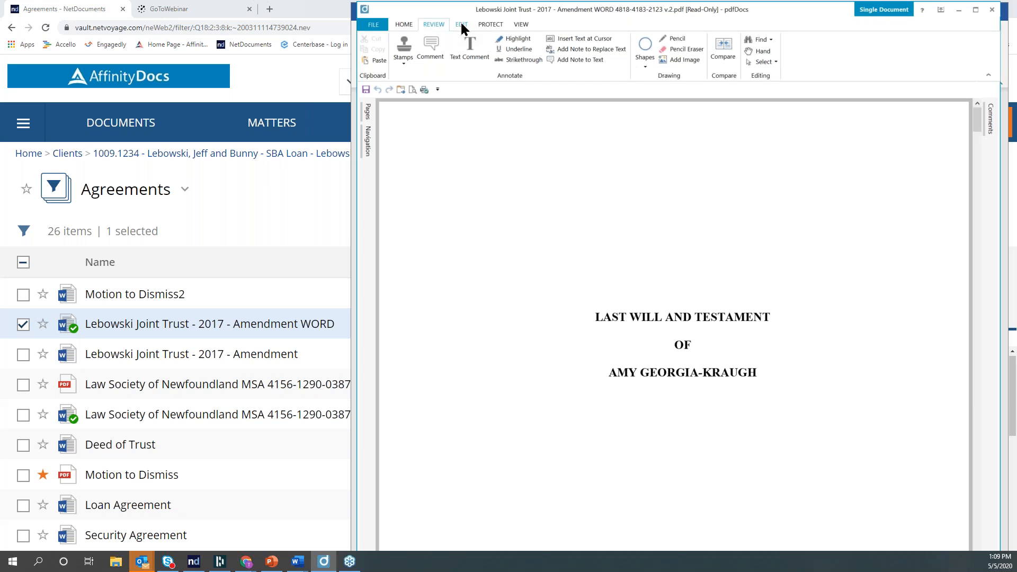
{"action": "left_click", "coordinate": [461, 24]}
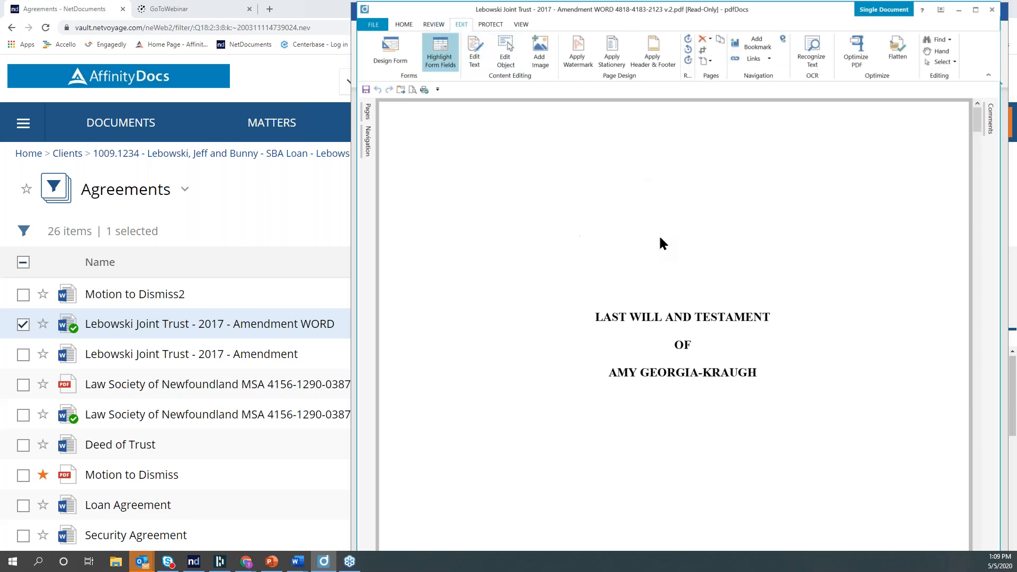
{"action": "left_click", "coordinate": [586, 58]}
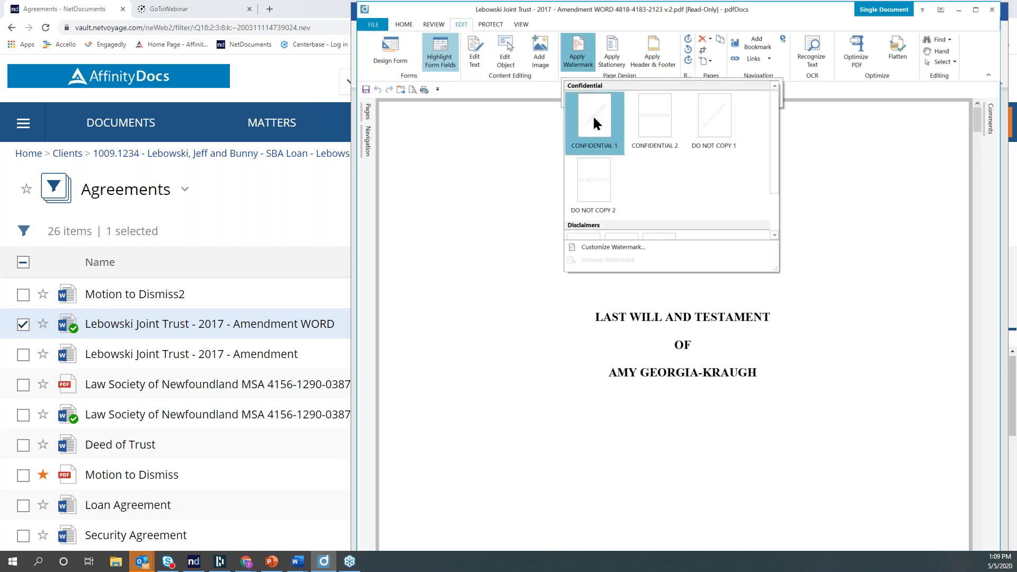
{"action": "left_click", "coordinate": [594, 113]}
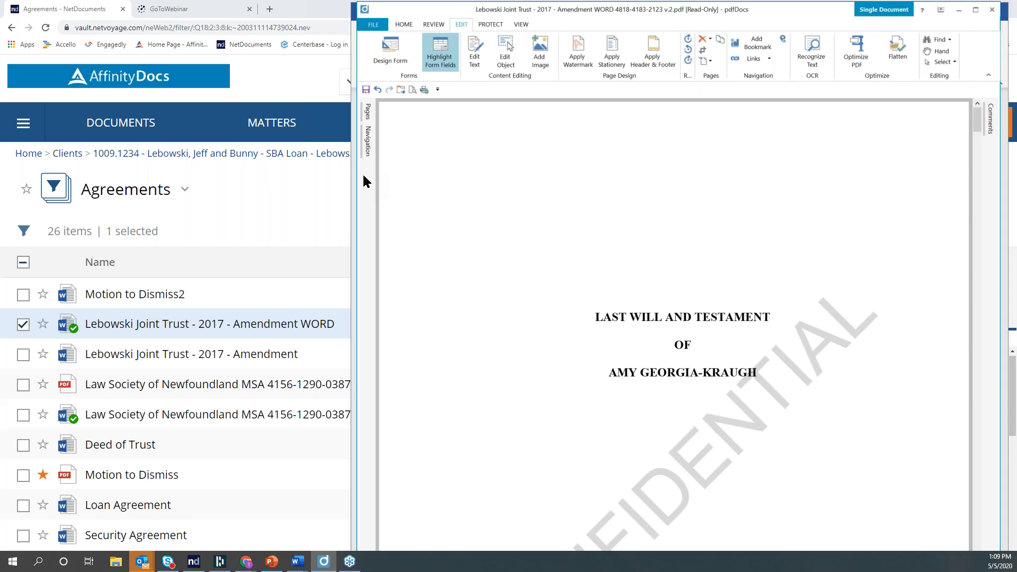
{"action": "left_click_drag", "start_coordinate": [359, 177], "coordinate": [355, 177]}
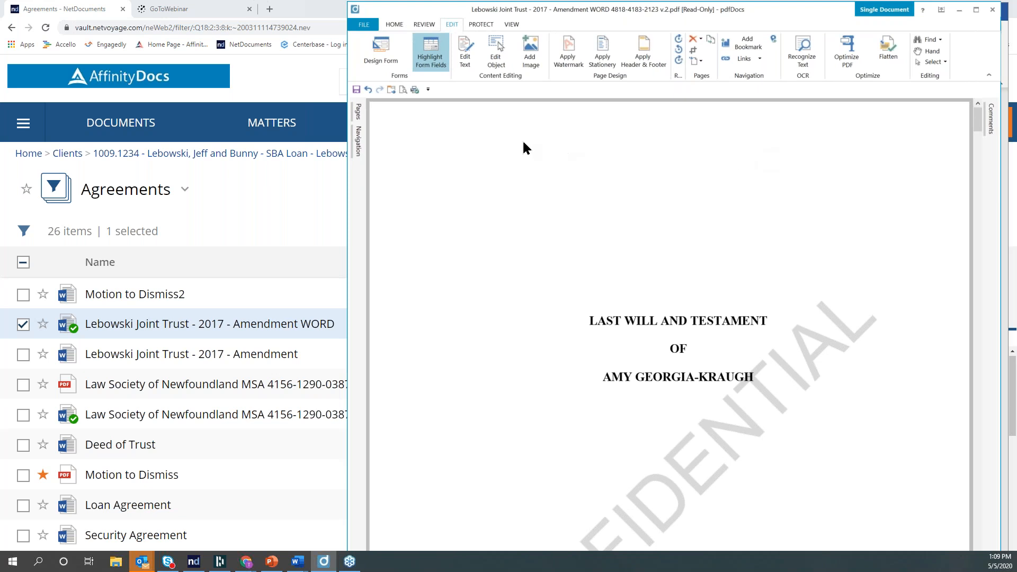
{"action": "left_click_drag", "start_coordinate": [353, 157], "coordinate": [135, 158]}
Step: Start a compareDocs comparison of the open PDF and choose version 2 of the amendment from NetDocuments as the modified document
{"action": "left_click", "coordinate": [228, 24]}
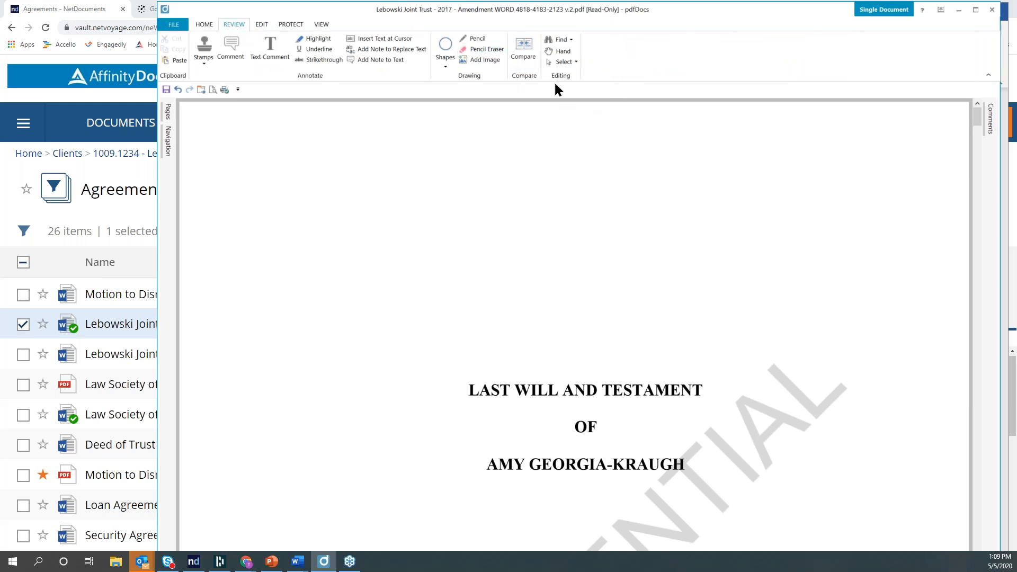
{"action": "left_click", "coordinate": [522, 55]}
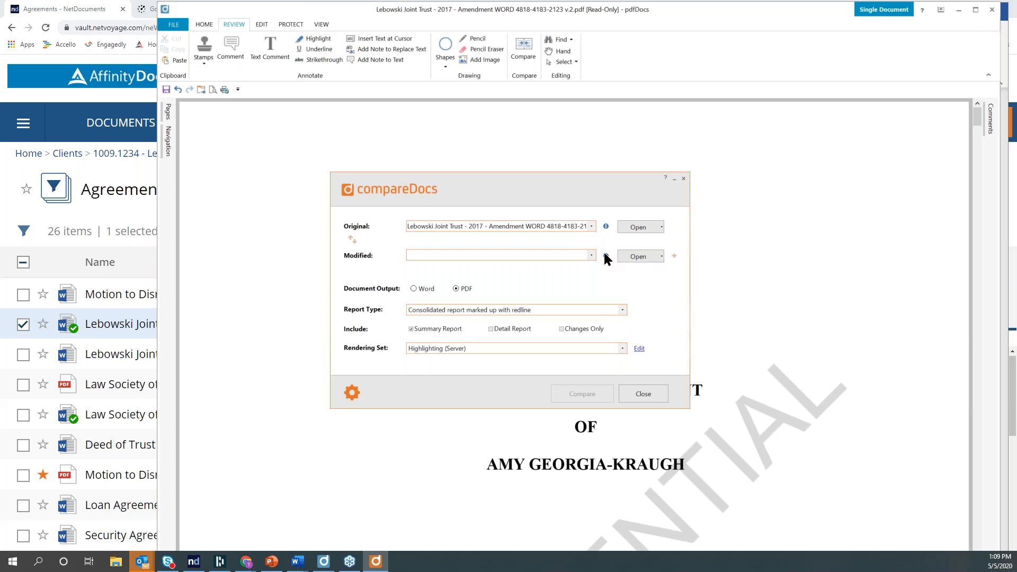
{"action": "left_click", "coordinate": [661, 257]}
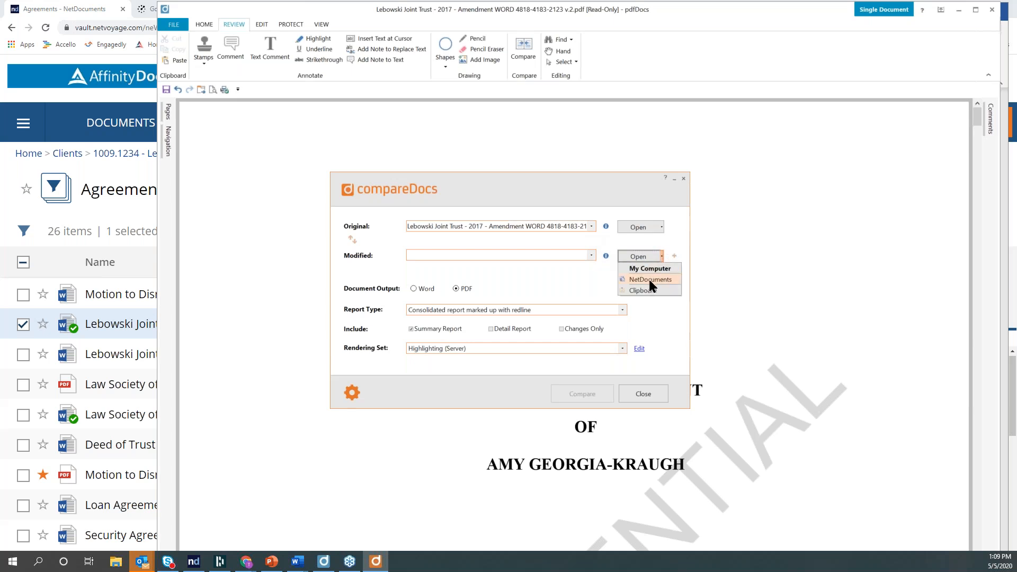
{"action": "left_click", "coordinate": [650, 279]}
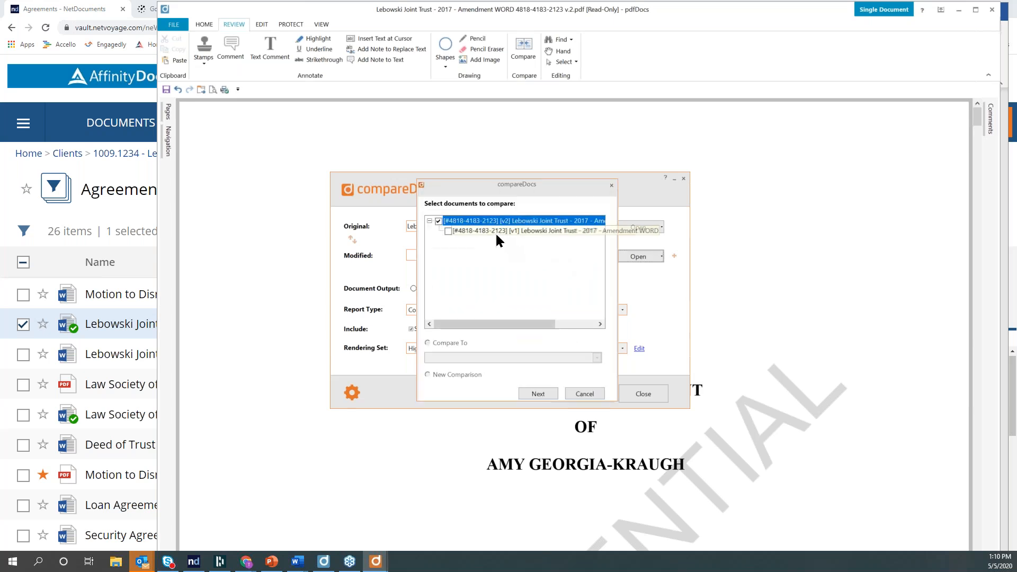
{"action": "left_click", "coordinate": [538, 394]}
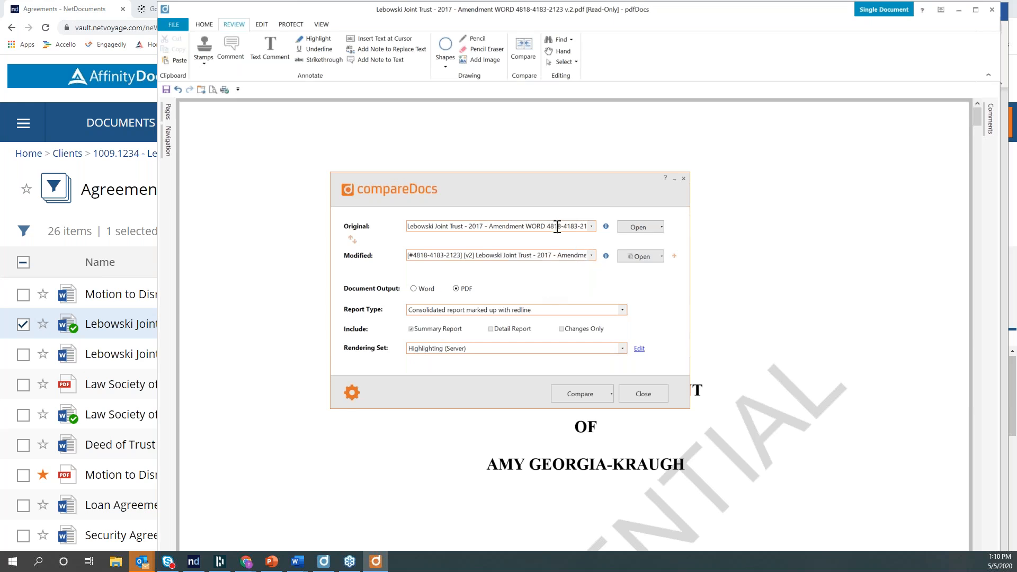
Step: Run the comparison with the View option and perform OCR on the original document
{"action": "left_click", "coordinate": [610, 395]}
{"action": "left_click", "coordinate": [608, 409]}
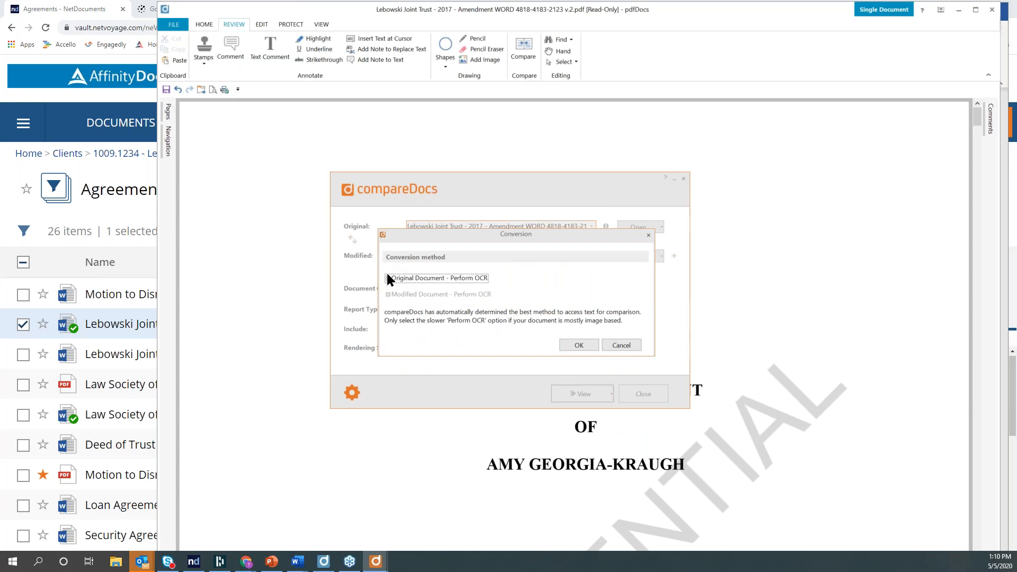
{"action": "left_click", "coordinate": [388, 279]}
{"action": "left_click", "coordinate": [579, 346]}
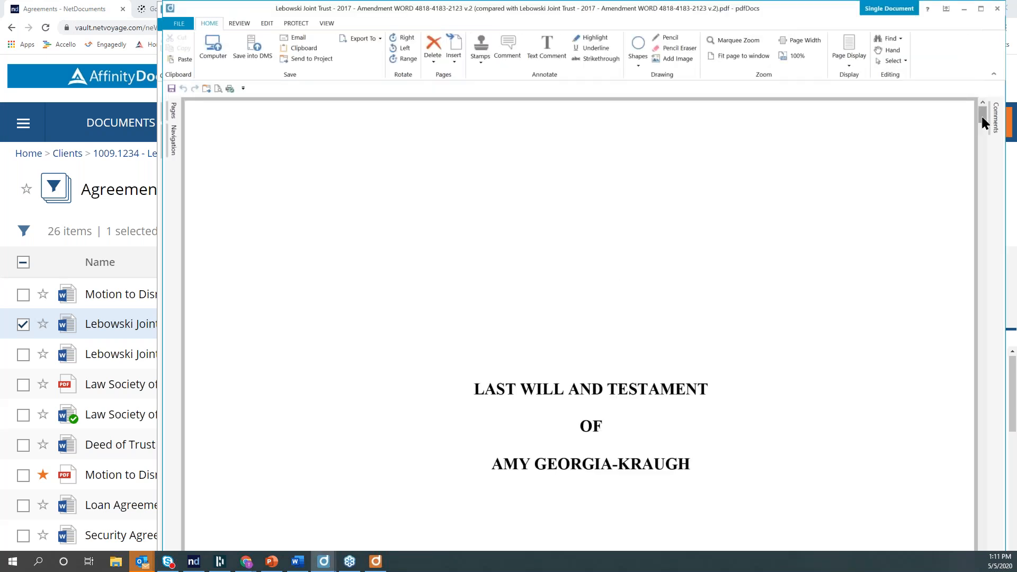
Step: Examine the Summary Report at the end of the comparison PDF, including its sources, comparison statistics and markup options
{"action": "left_click_drag", "start_coordinate": [981, 118], "coordinate": [984, 532]}
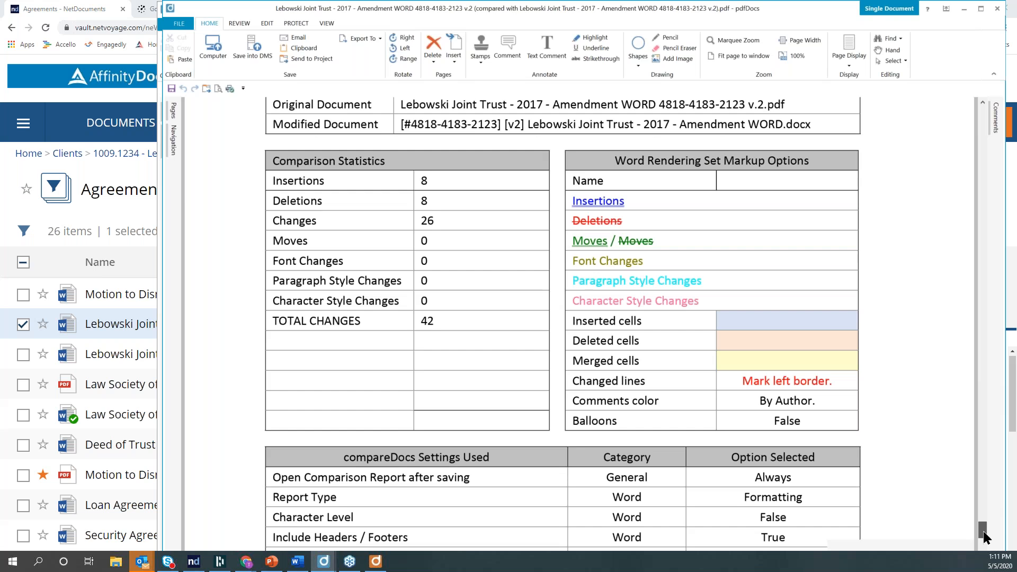
{"action": "scroll", "coordinate": [949, 456], "scroll_direction": "up", "scroll_amount": 1}
{"action": "scroll", "coordinate": [945, 446], "scroll_direction": "up", "scroll_amount": 3}
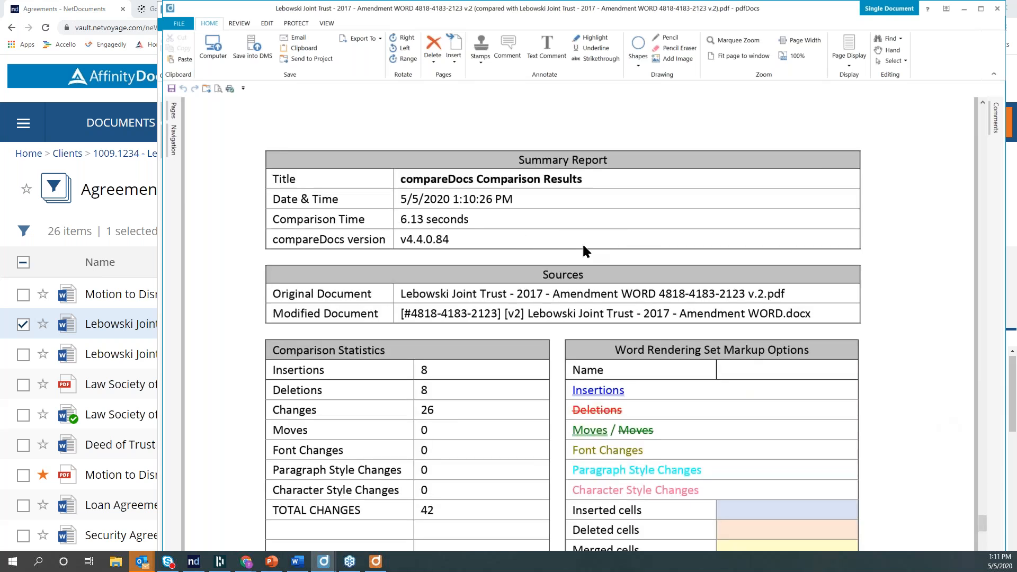
{"action": "scroll", "coordinate": [560, 233], "scroll_direction": "down", "scroll_amount": 1}
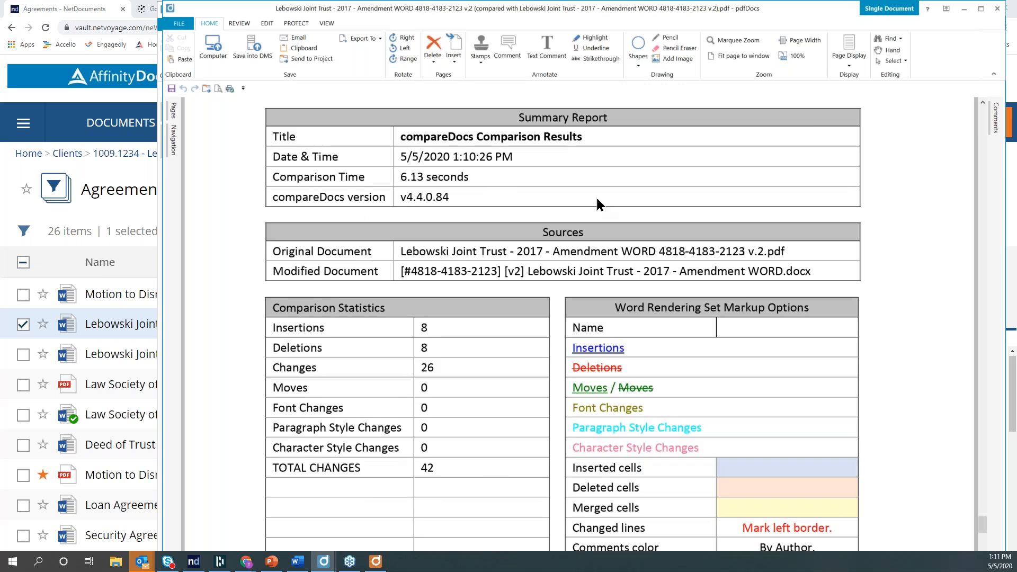
{"action": "scroll", "coordinate": [593, 200], "scroll_direction": "down", "scroll_amount": 1}
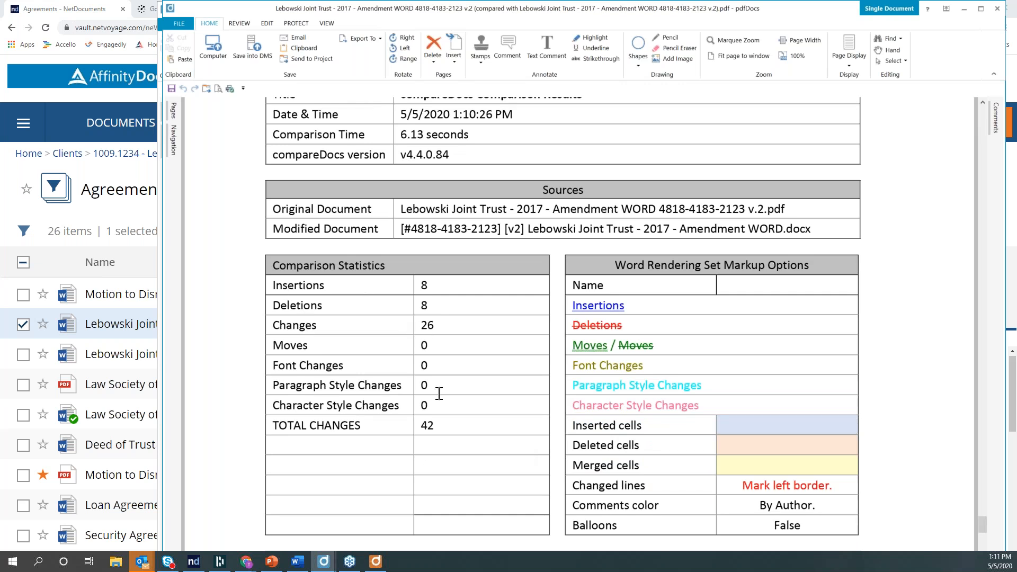
{"action": "scroll", "coordinate": [439, 394], "scroll_direction": "up", "scroll_amount": 1}
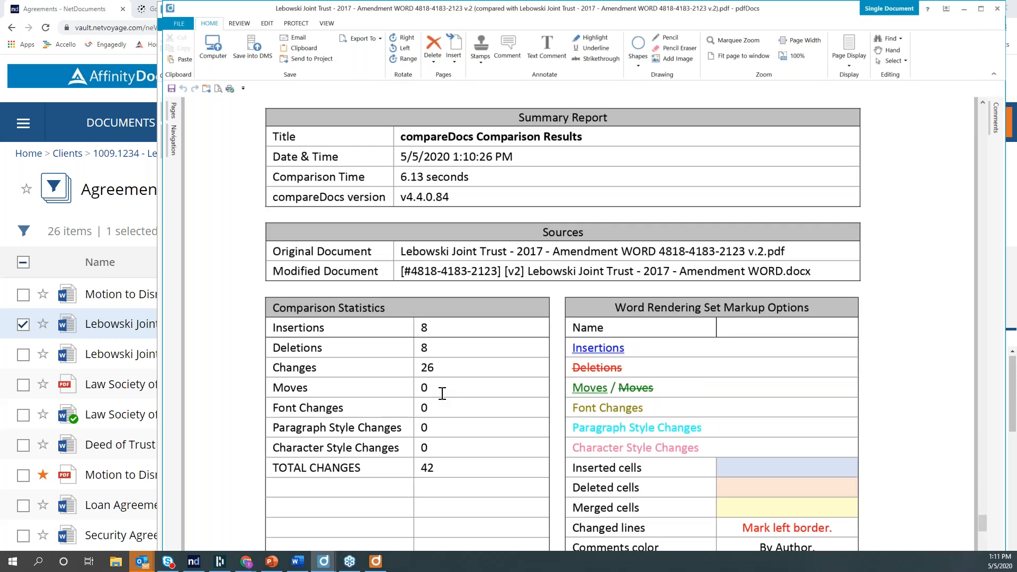
Step: Save the comparison PDF to NetDocuments as a new version of the recent 2017 Amendment WORD document, marked as the official version
{"action": "scroll", "coordinate": [442, 393], "scroll_direction": "up", "scroll_amount": 5}
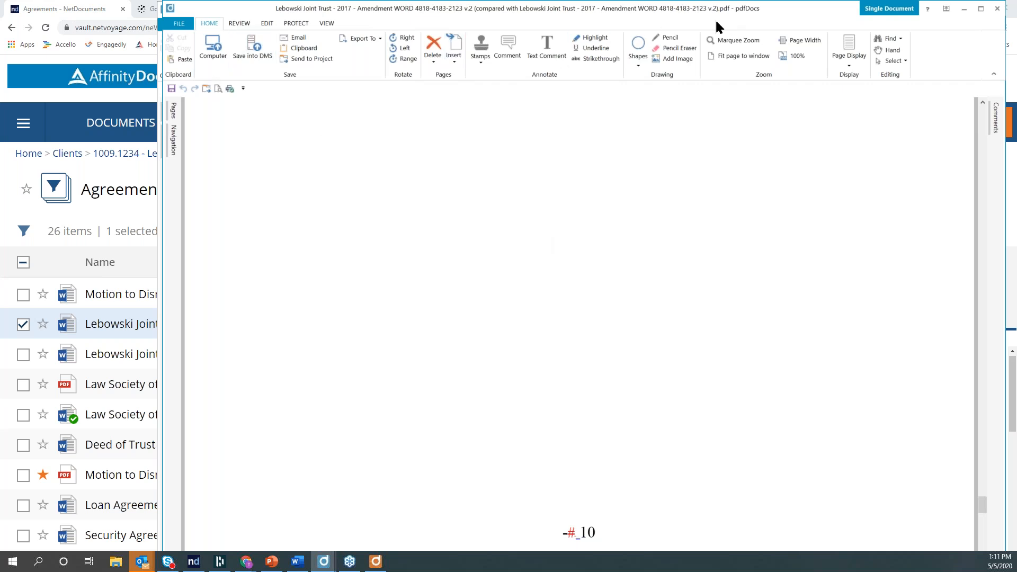
{"action": "left_click", "coordinate": [260, 50]}
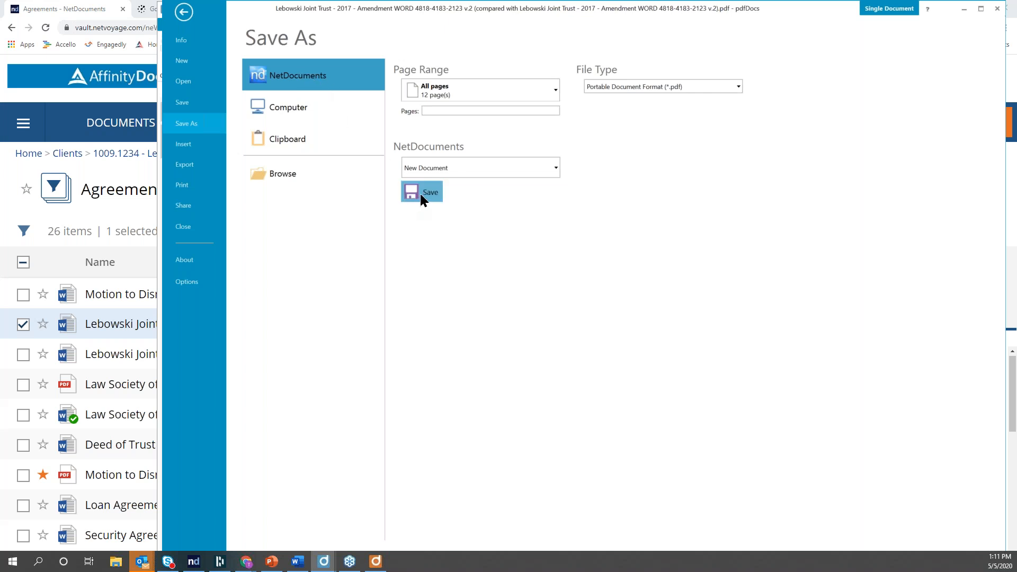
{"action": "left_click", "coordinate": [449, 167]}
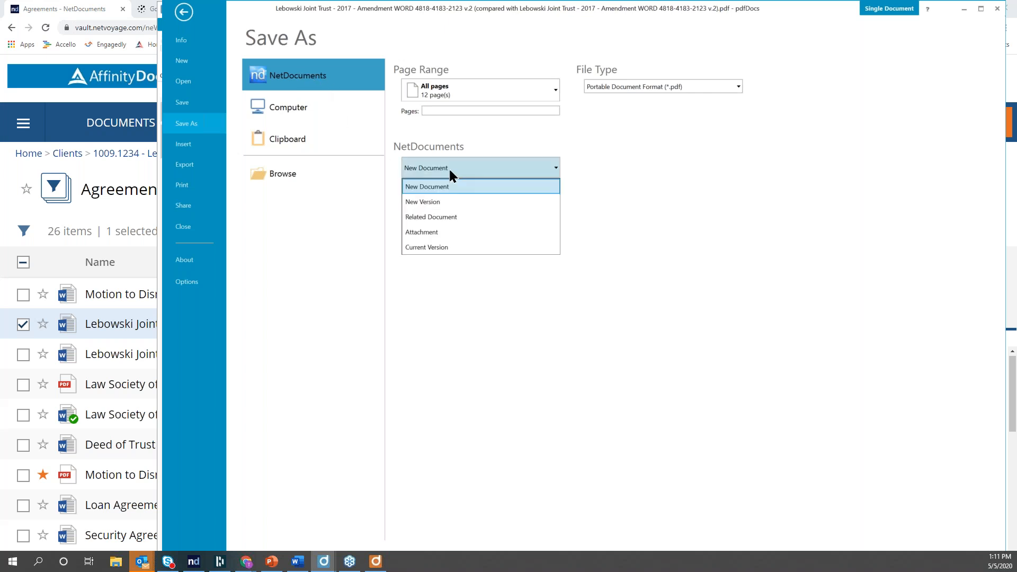
{"action": "left_click", "coordinate": [445, 204]}
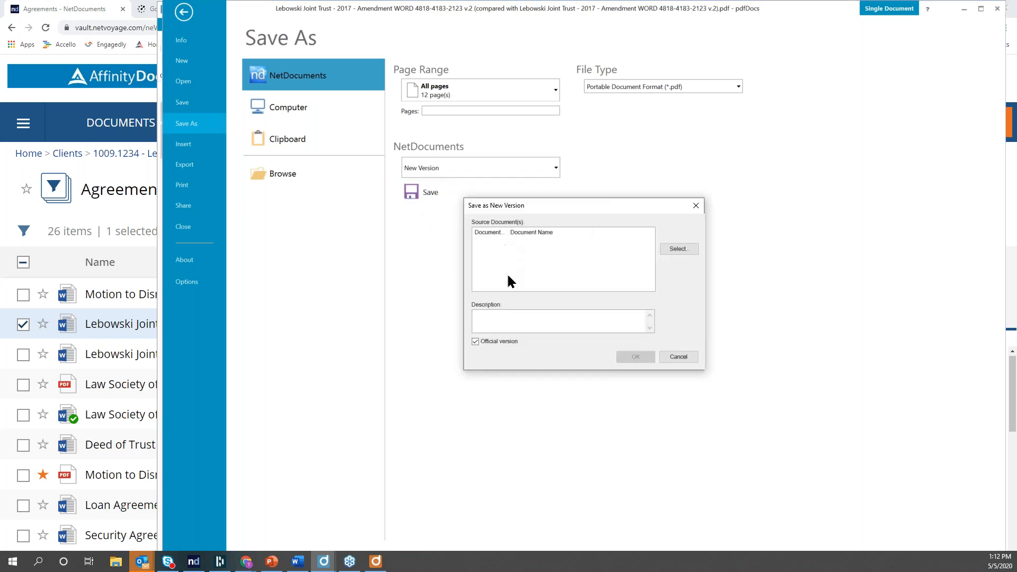
{"action": "left_click", "coordinate": [679, 249]}
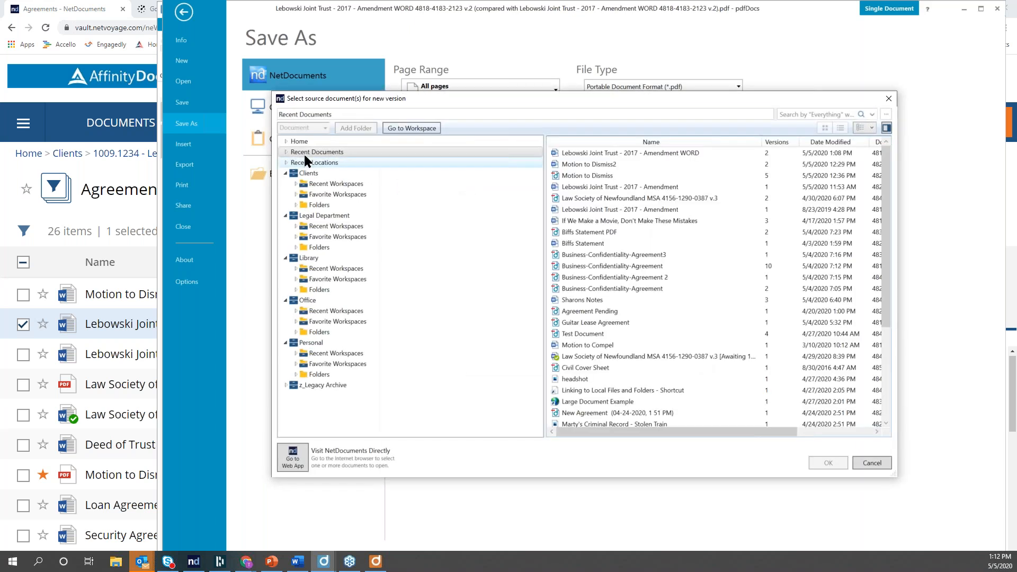
{"action": "left_click", "coordinate": [683, 153]}
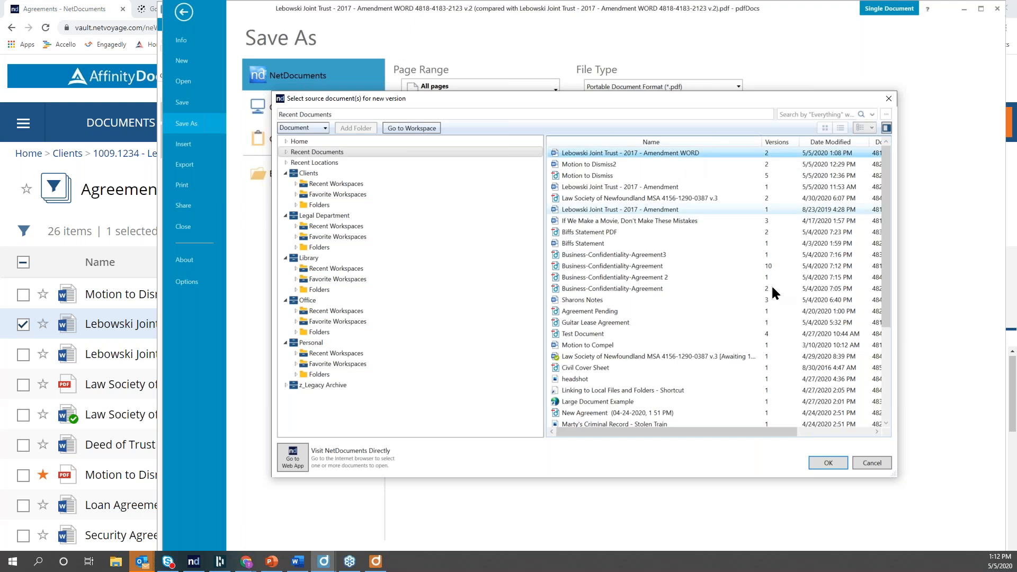
{"action": "left_click", "coordinate": [831, 463]}
{"action": "left_click", "coordinate": [643, 359]}
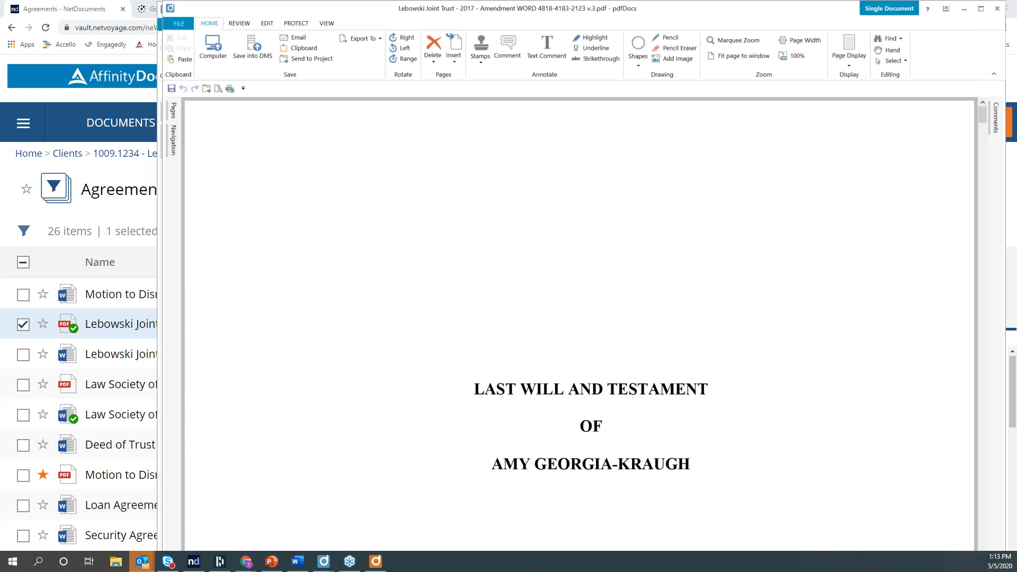
Step: Switch to a new Outlook message and attach only version 2 of the 2017 Amendment WORD document from NetDocuments, inserting it despite its checked-out status
{"action": "left_click_drag", "start_coordinate": [1016, 40], "coordinate": [702, 26]}
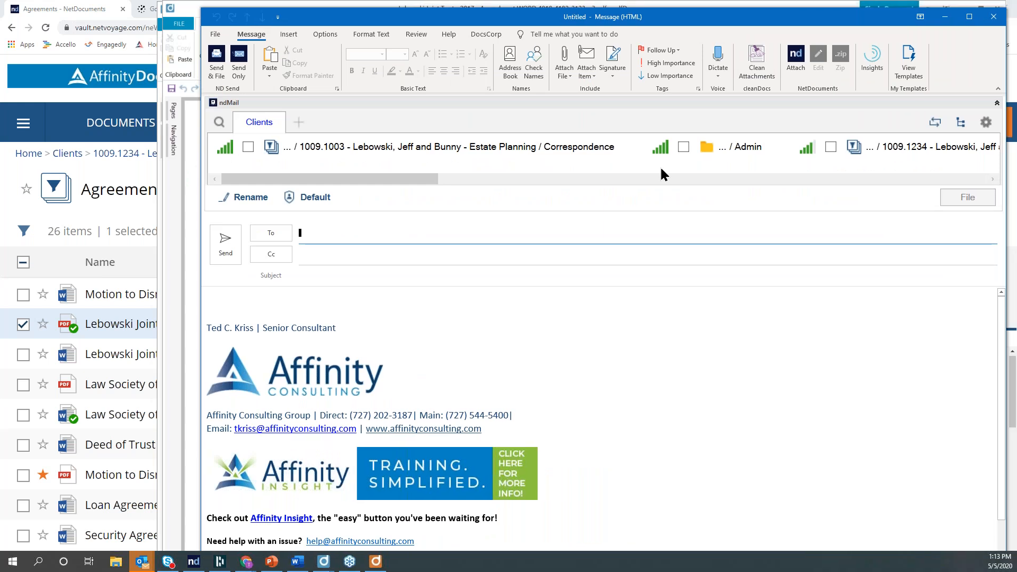
{"action": "left_click", "coordinate": [795, 64]}
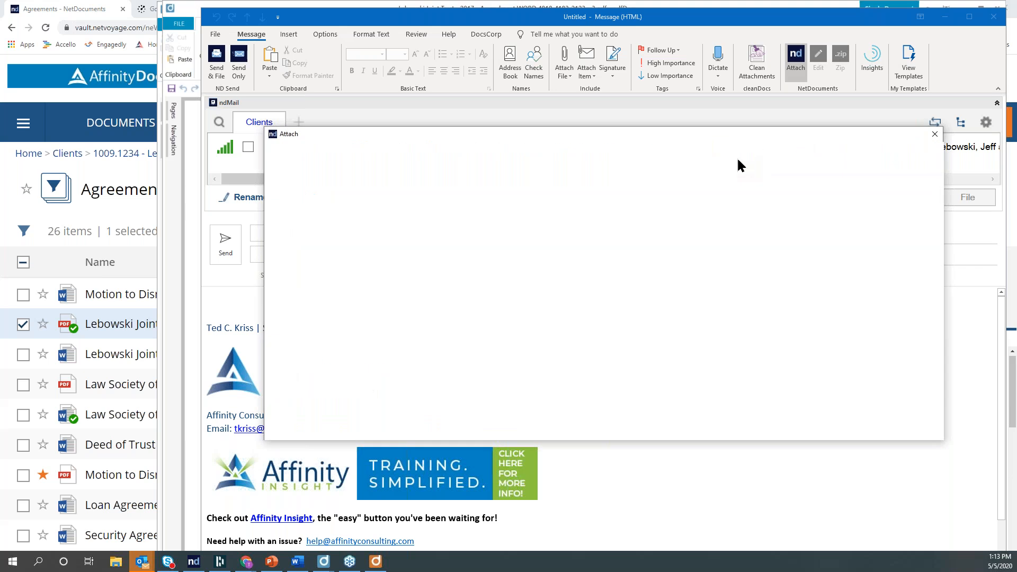
{"action": "left_click", "coordinate": [334, 189]}
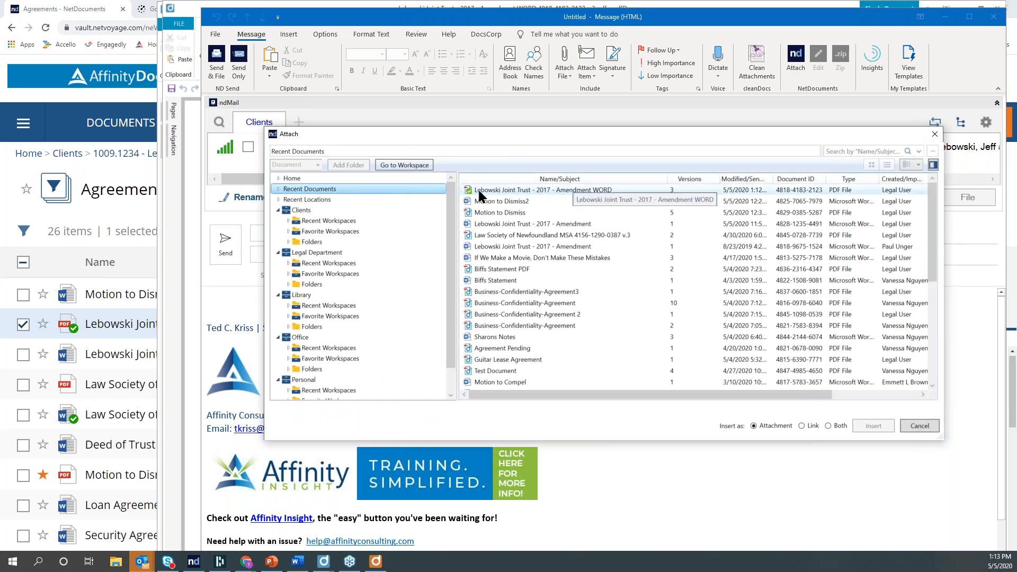
{"action": "left_click", "coordinate": [673, 189]}
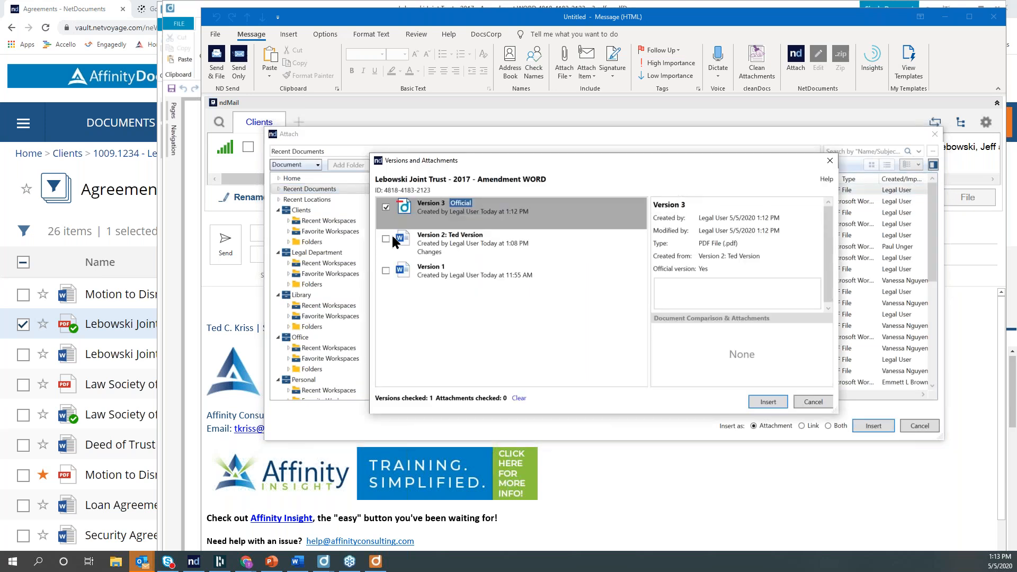
{"action": "left_click", "coordinate": [391, 237]}
{"action": "left_click", "coordinate": [387, 207]}
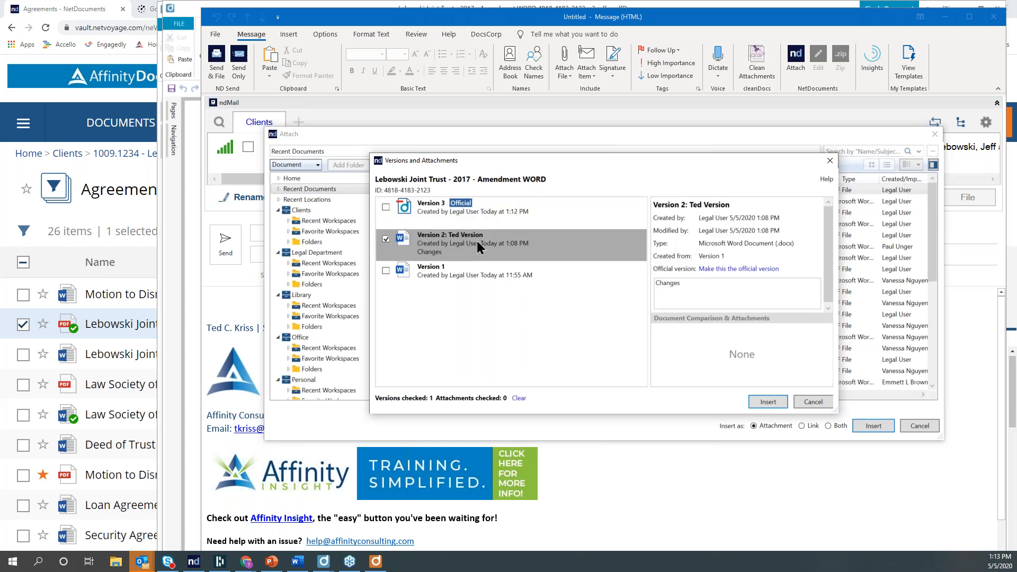
{"action": "left_click", "coordinate": [768, 402]}
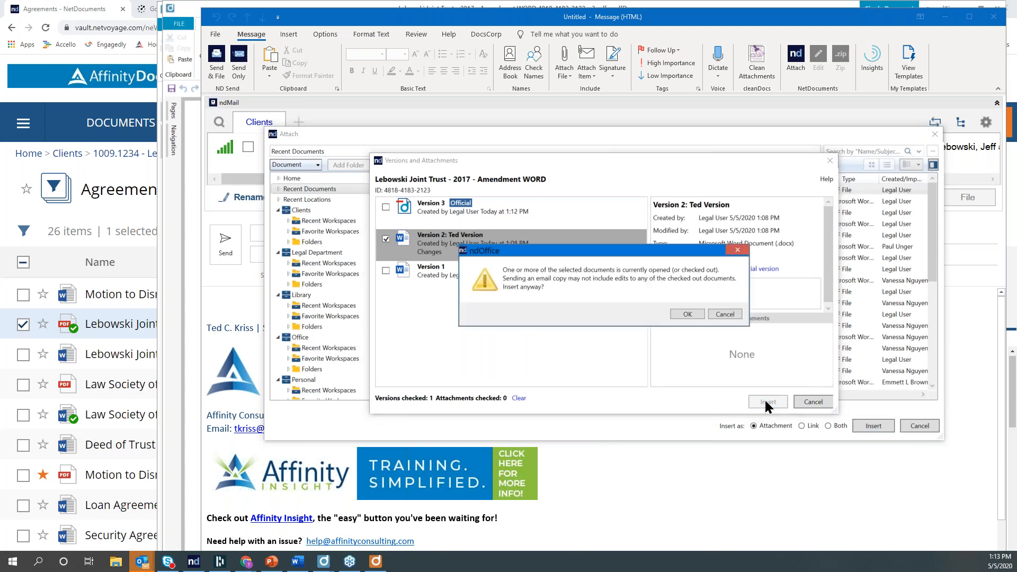
{"action": "left_click", "coordinate": [688, 315]}
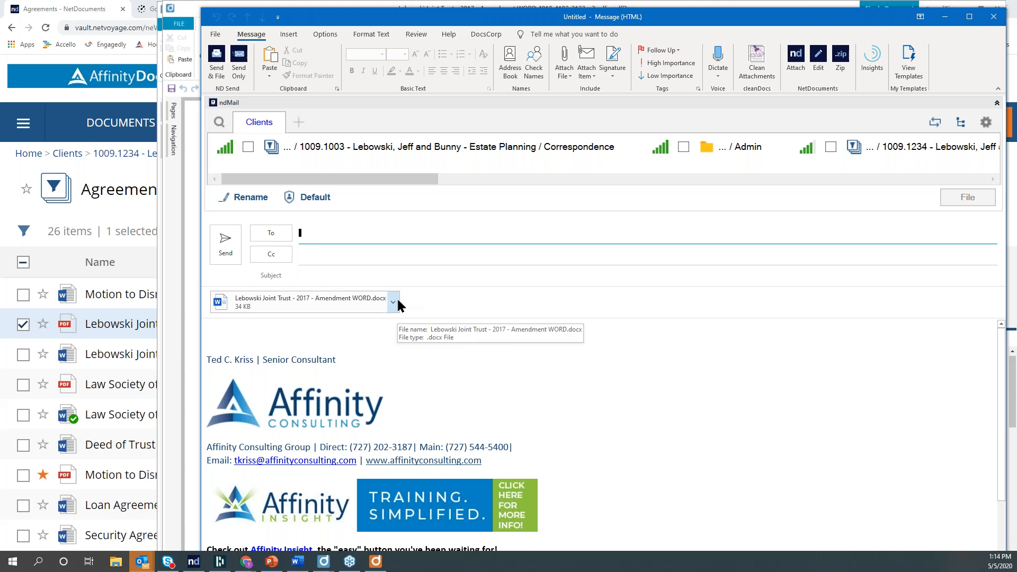
{"action": "left_click", "coordinate": [485, 35]}
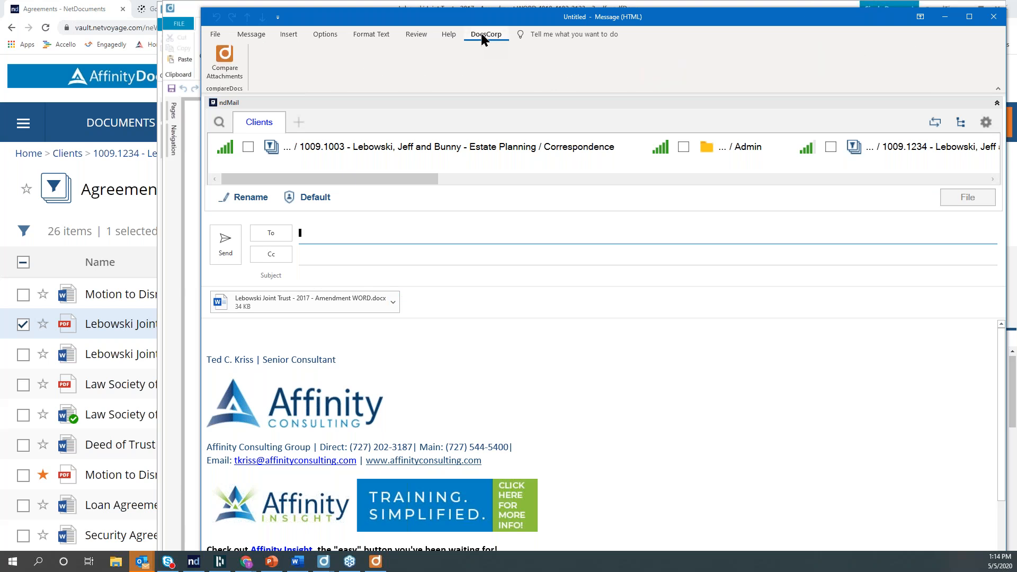
{"action": "left_click", "coordinate": [412, 36]}
{"action": "left_click", "coordinate": [248, 33]}
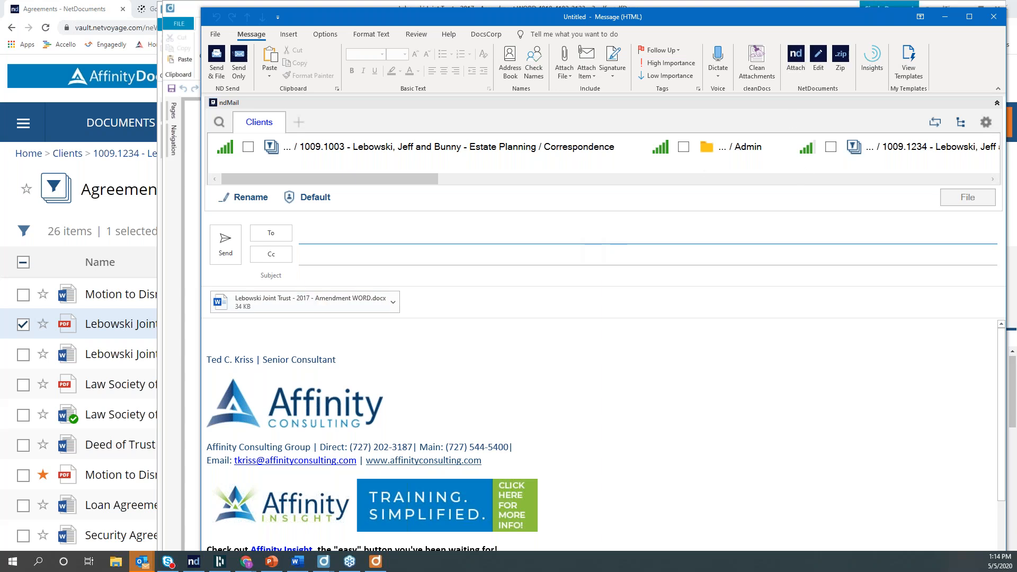
Step: Remove "WORD" from the attachment's file name and convert the attachment to PDF
{"action": "left_click", "coordinate": [819, 62]}
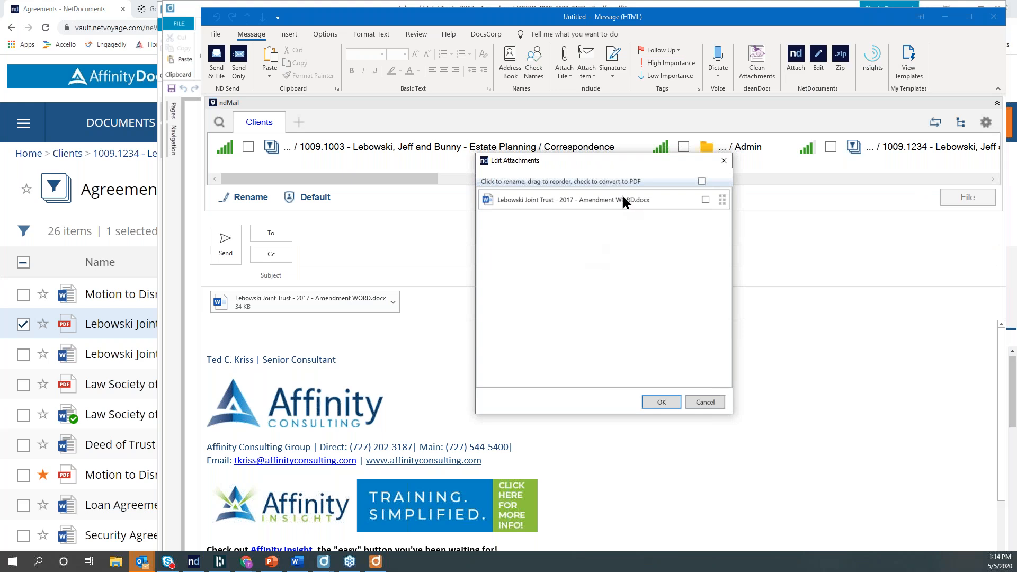
{"action": "left_click", "coordinate": [615, 201]}
{"action": "left_click_drag", "start_coordinate": [615, 199], "coordinate": [671, 198]}
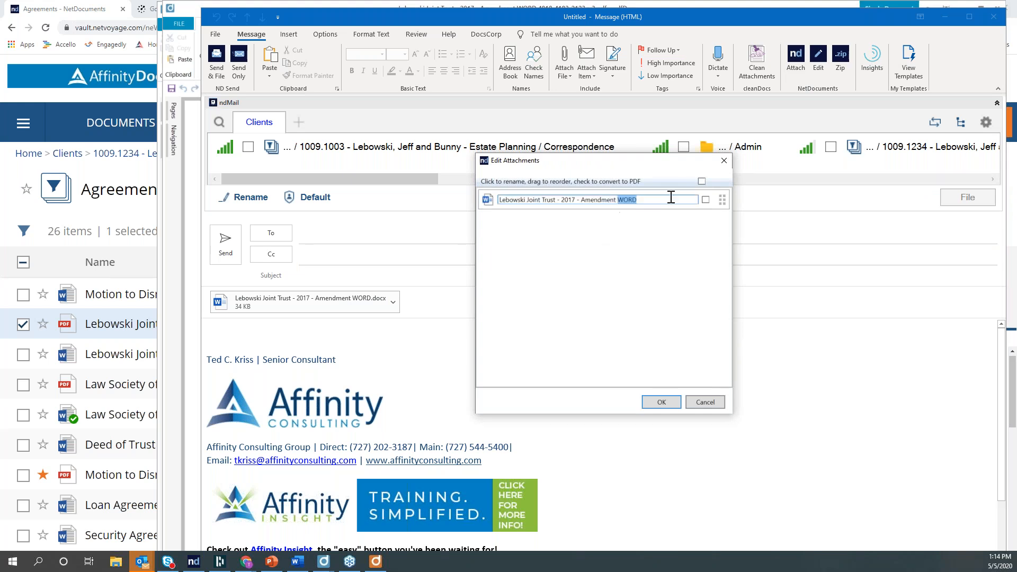
{"action": "key", "text": "BackSpace"}
{"action": "key", "text": "BackSpace"}
{"action": "left_click", "coordinate": [699, 179]}
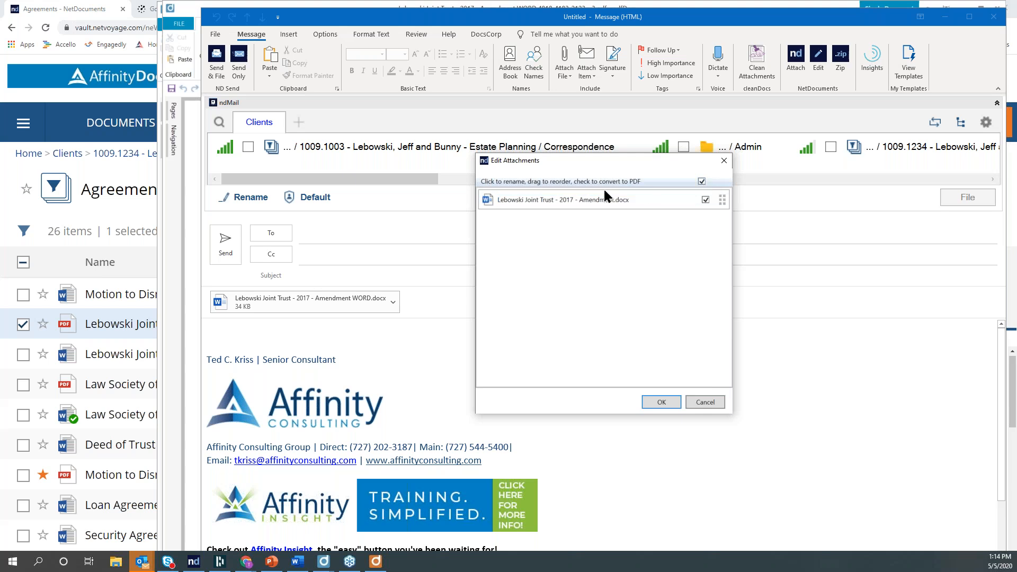
{"action": "left_click", "coordinate": [661, 402]}
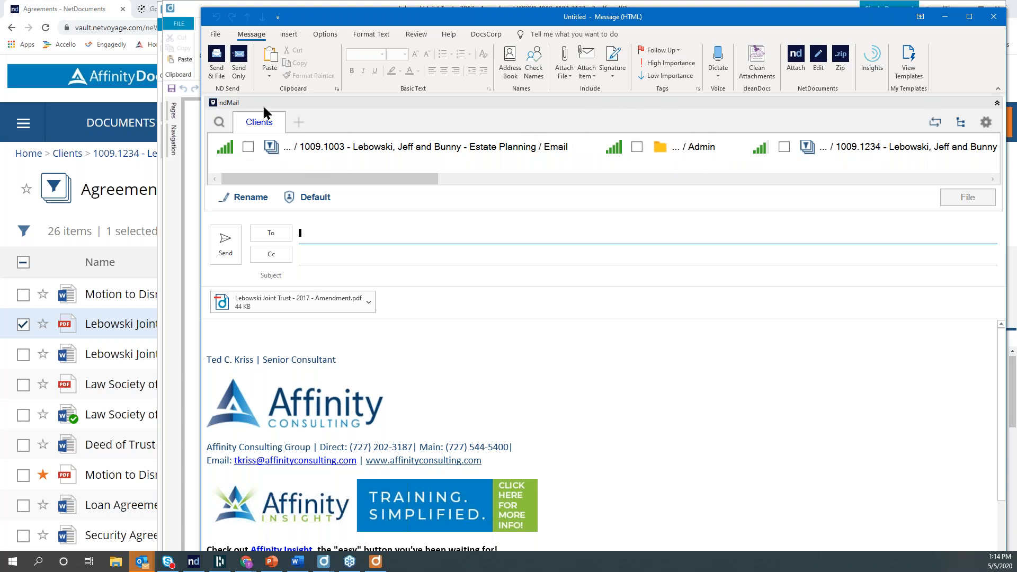
Step: Select the Estate Planning / Email location for filing the message and enter the recipient's e-mail
{"action": "left_click", "coordinate": [248, 147]}
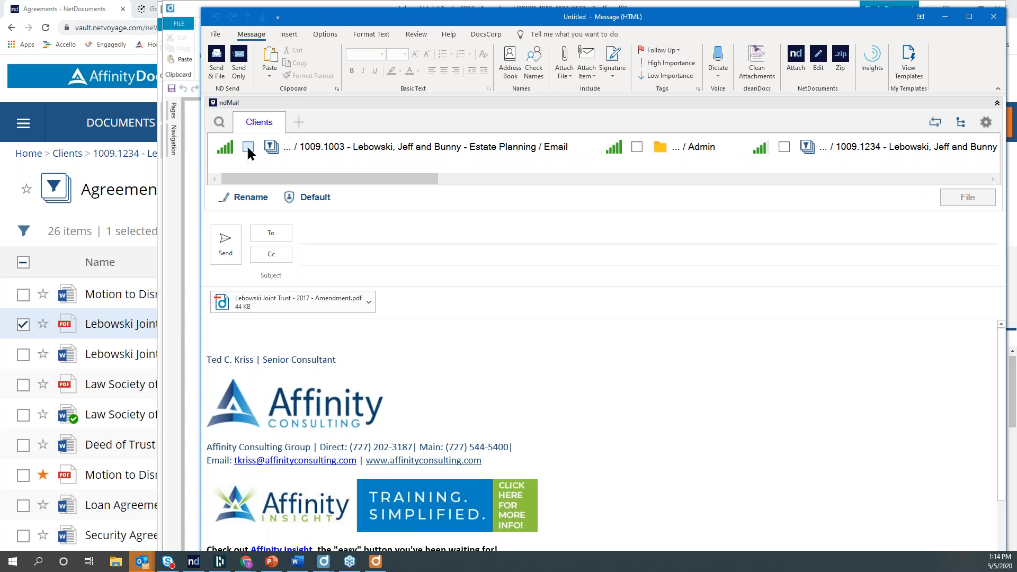
{"action": "left_click", "coordinate": [317, 240]}
{"action": "type", "text": "tkri"}
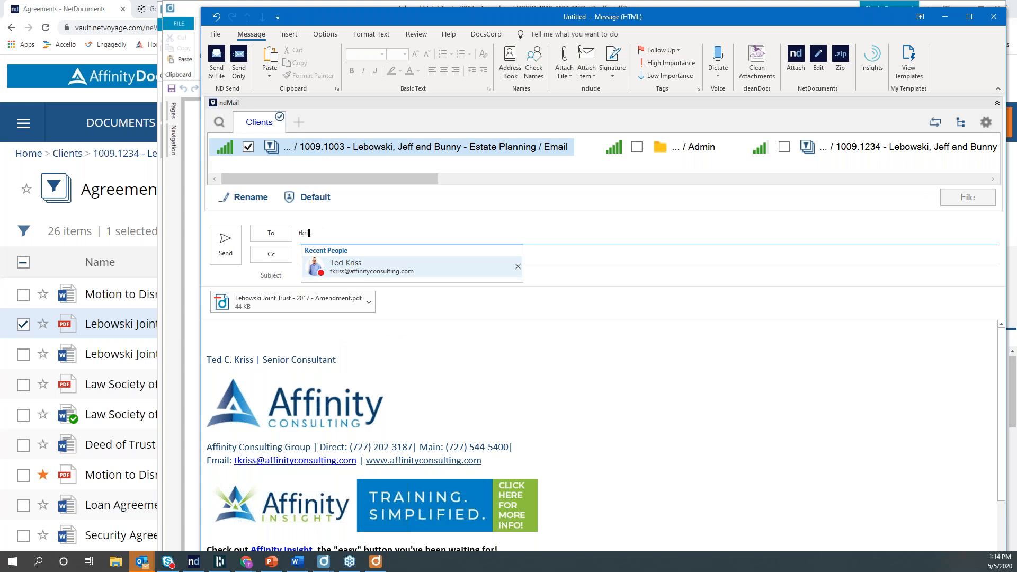
{"action": "left_click", "coordinate": [342, 265]}
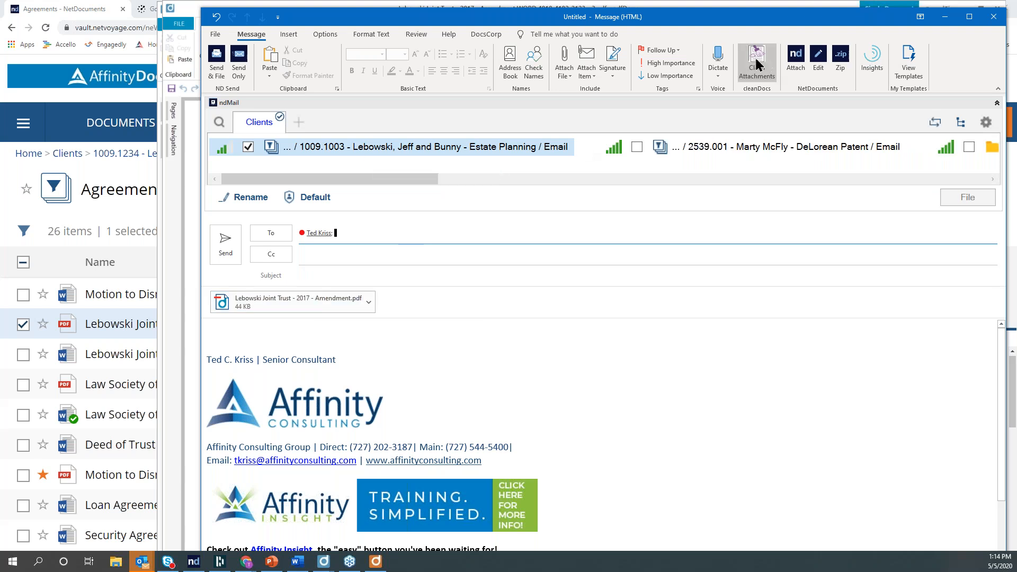
Step: Process the Amendment PDF attachment with cleanDocs, using the Clean action to remove its metadata
{"action": "left_click", "coordinate": [761, 78]}
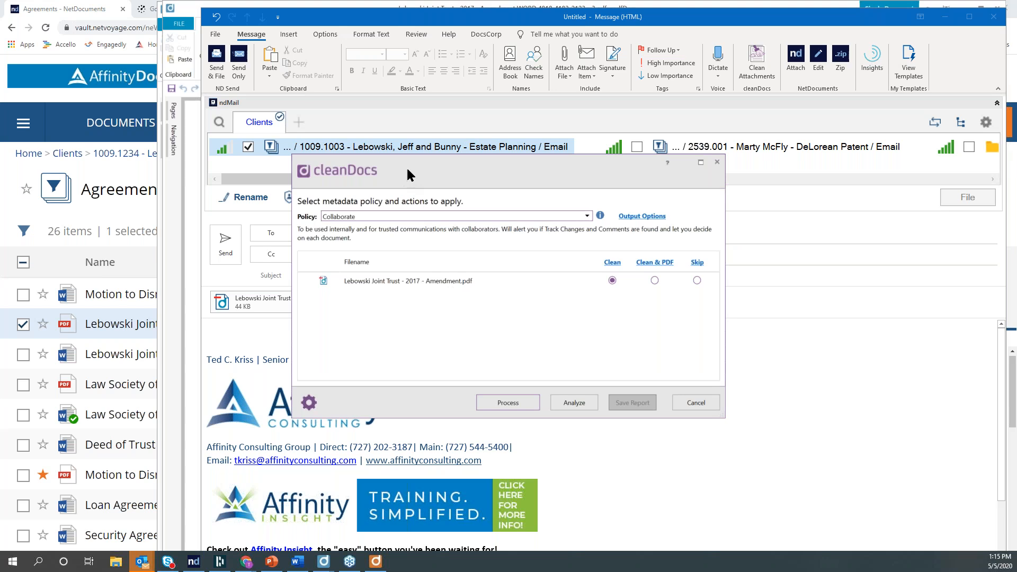
{"action": "left_click_drag", "start_coordinate": [409, 170], "coordinate": [546, 236]}
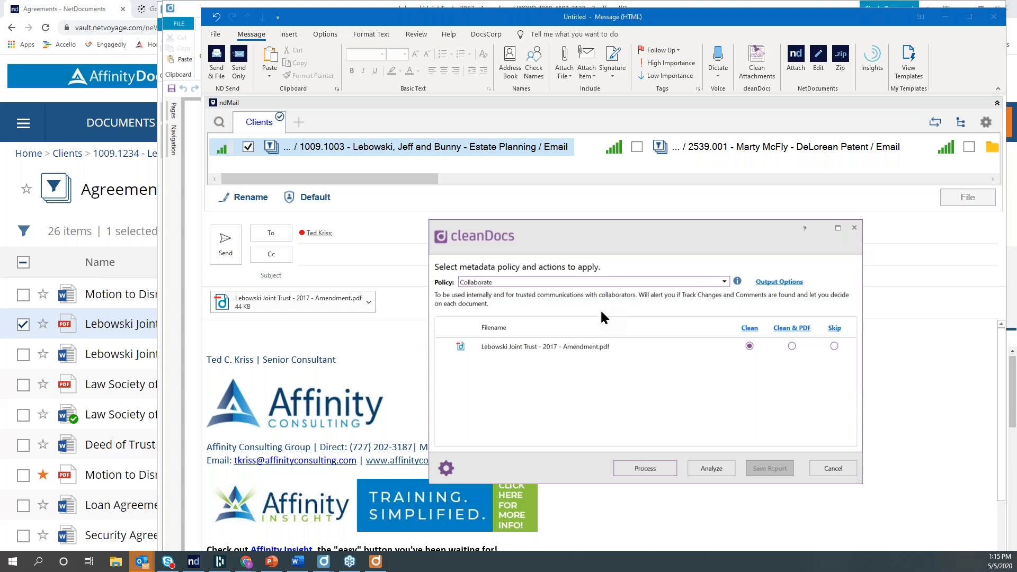
{"action": "left_click", "coordinate": [605, 281]}
{"action": "left_click", "coordinate": [574, 393]}
{"action": "left_click", "coordinate": [644, 468]}
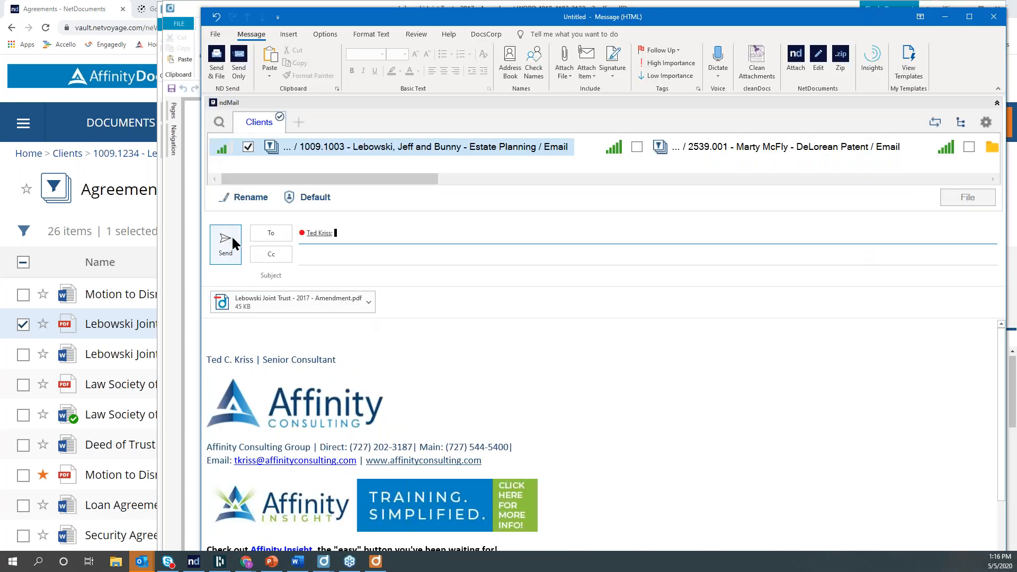
Step: Give the message the subject "Test Email" and send it
{"action": "left_click", "coordinate": [233, 243]}
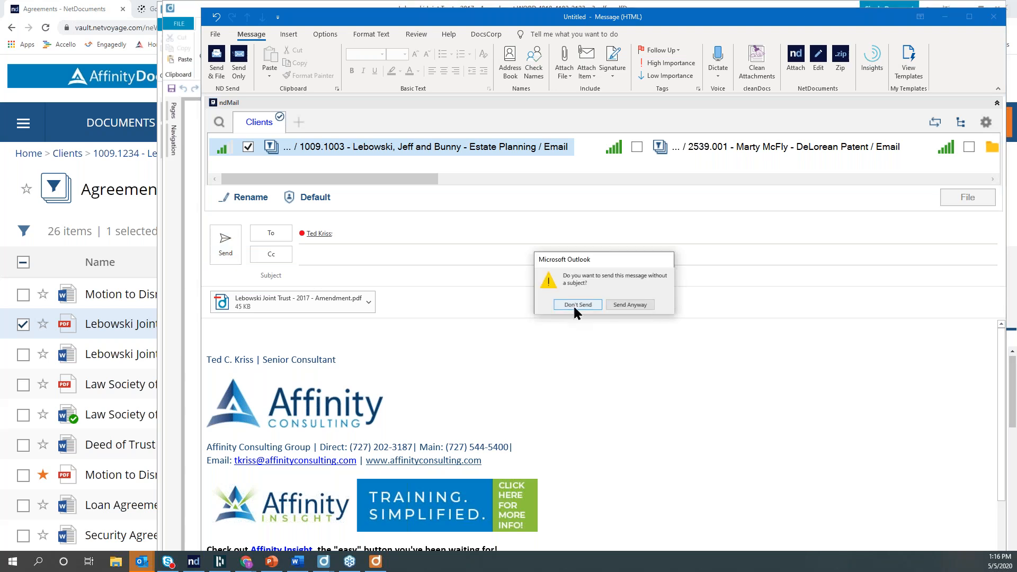
{"action": "left_click", "coordinate": [573, 304]}
{"action": "type", "text": "Test Email"}
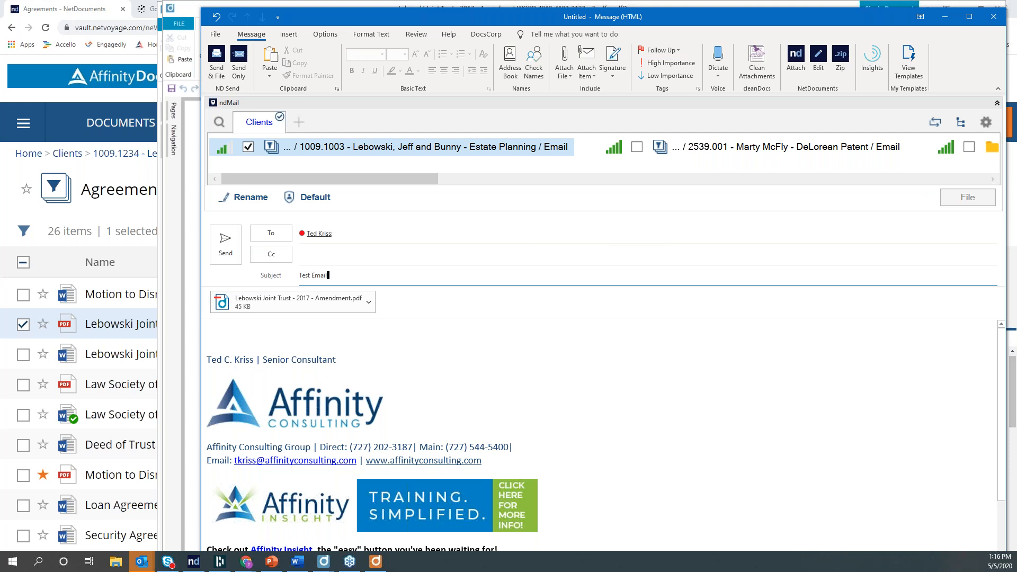
{"action": "left_click", "coordinate": [233, 252]}
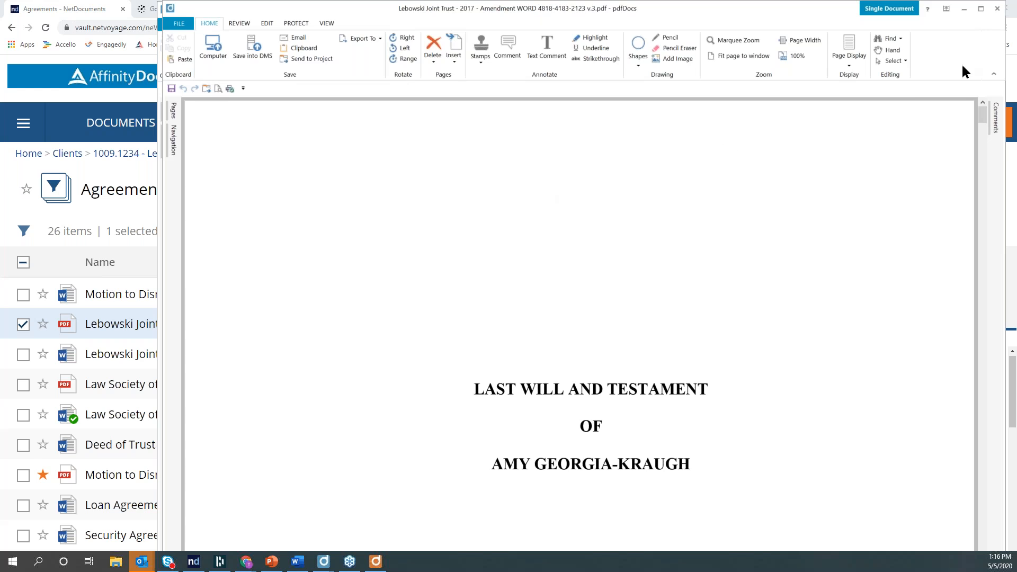
Step: Close the version 3 PDF, the compareDocs window and the watermarked version 2 PDF without saving changes
{"action": "left_click", "coordinate": [1000, 12]}
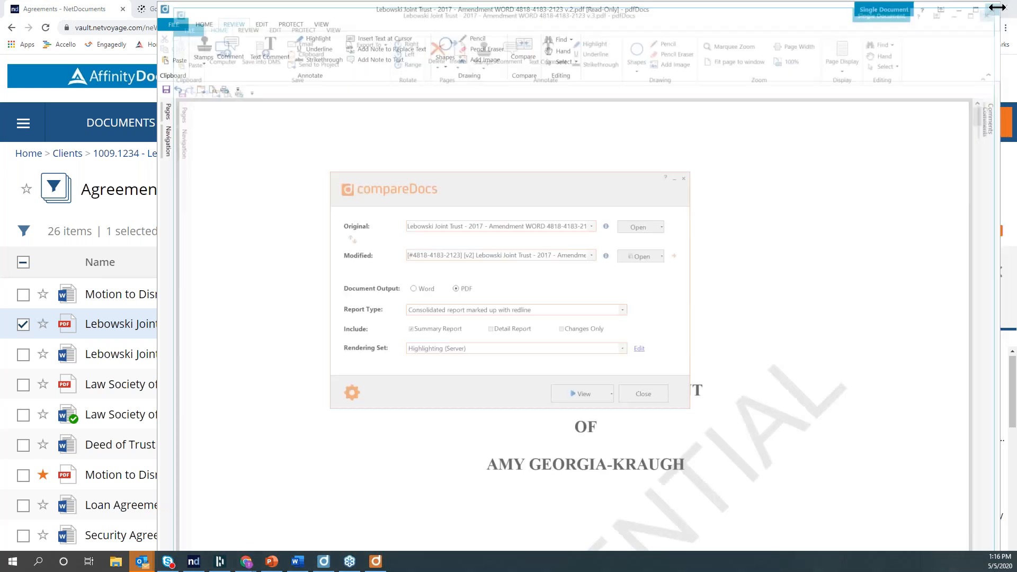
{"action": "left_click", "coordinate": [644, 394]}
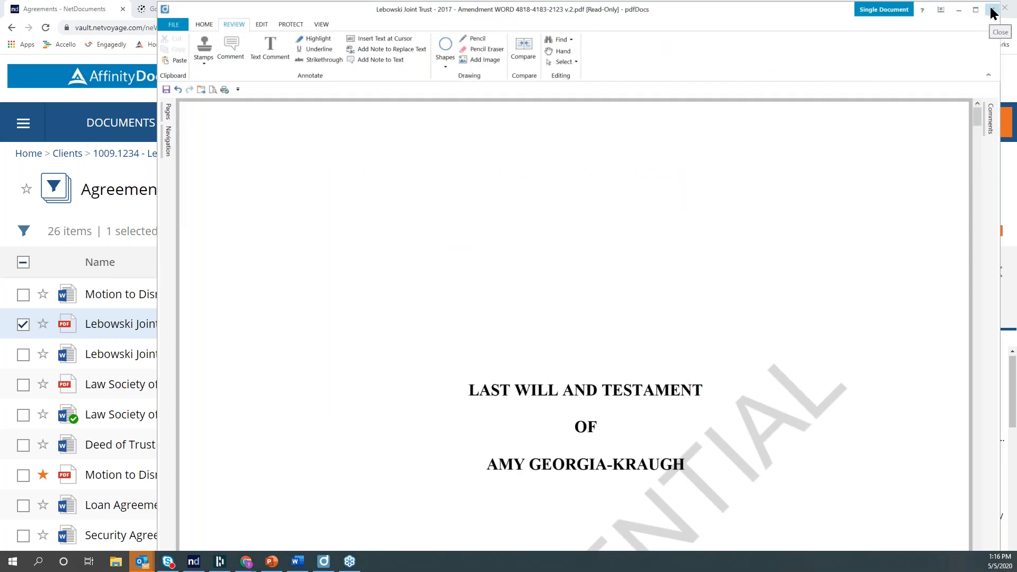
{"action": "left_click", "coordinate": [992, 12]}
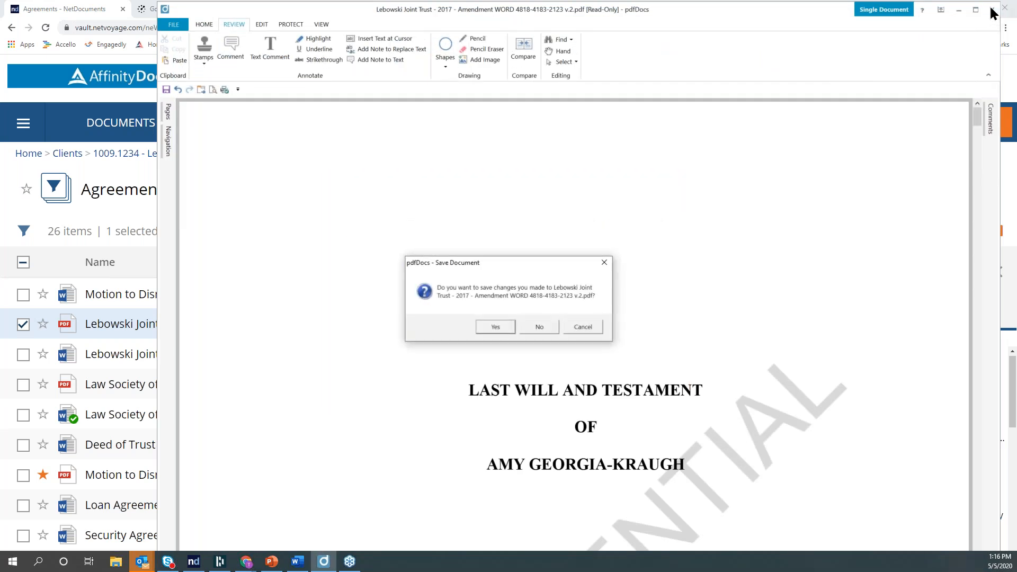
{"action": "left_click", "coordinate": [540, 328]}
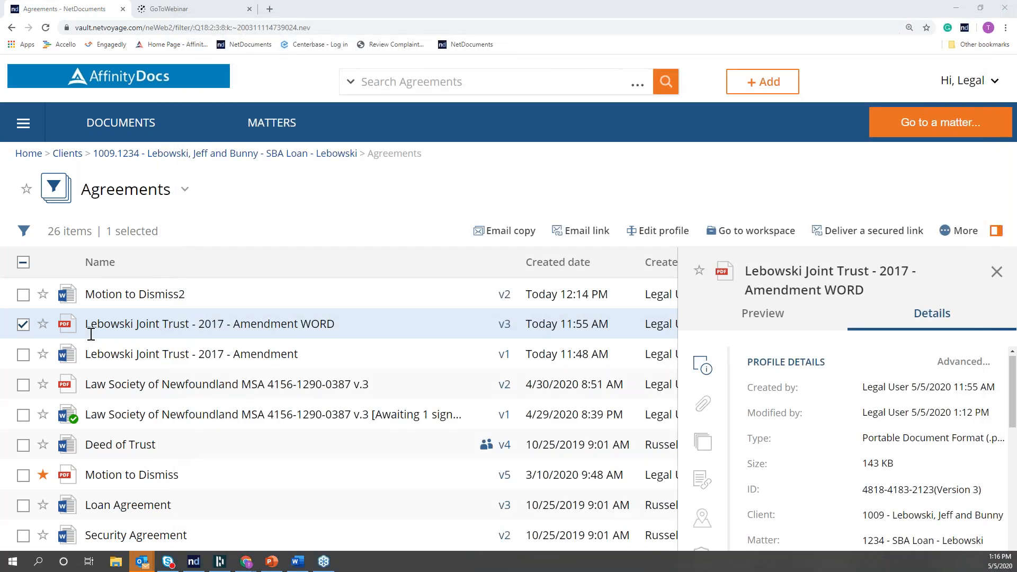
Step: Deselect the Amendment WORD document in the Agreements list and open the version 1 2017 Amendment document in Word
{"action": "left_click", "coordinate": [21, 326]}
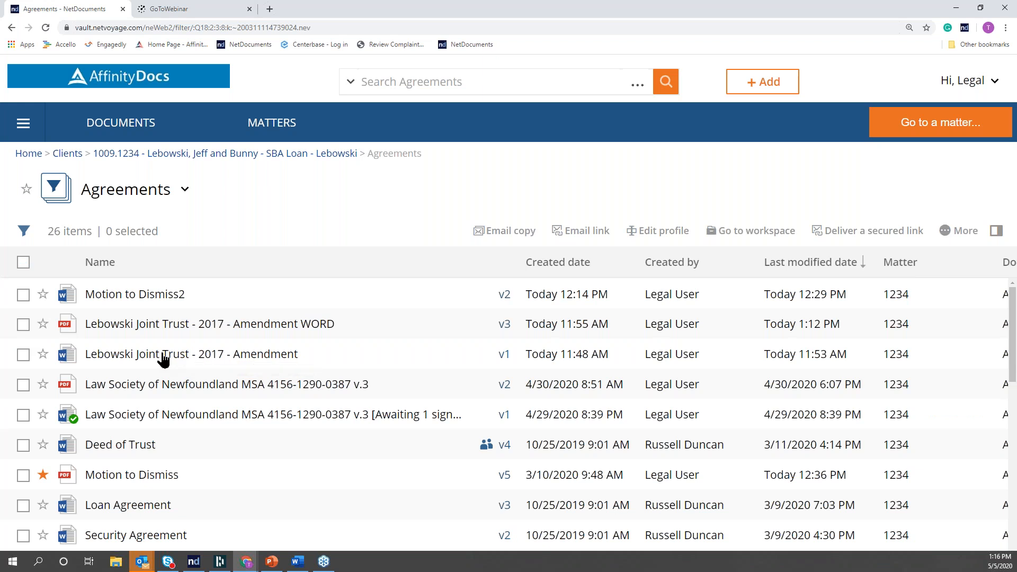
{"action": "double_click", "coordinate": [163, 360]}
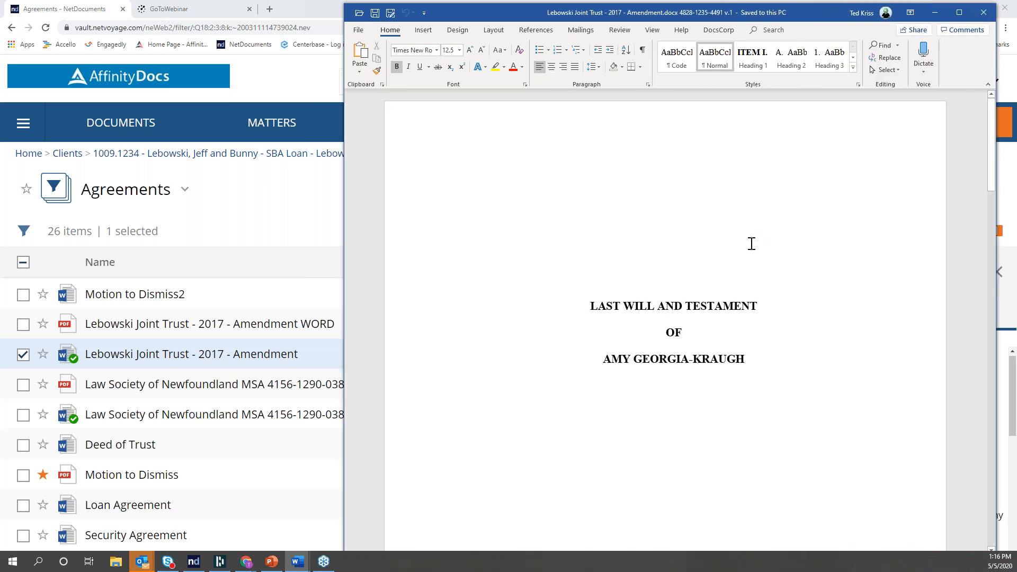
Step: Delete the executor appointment paragraph under ITEM IV and the tangible personal property paragraph under ITEM V from the Amendment
{"action": "left_click", "coordinate": [990, 392]}
{"action": "scroll", "coordinate": [990, 392], "scroll_direction": "down", "scroll_amount": 3}
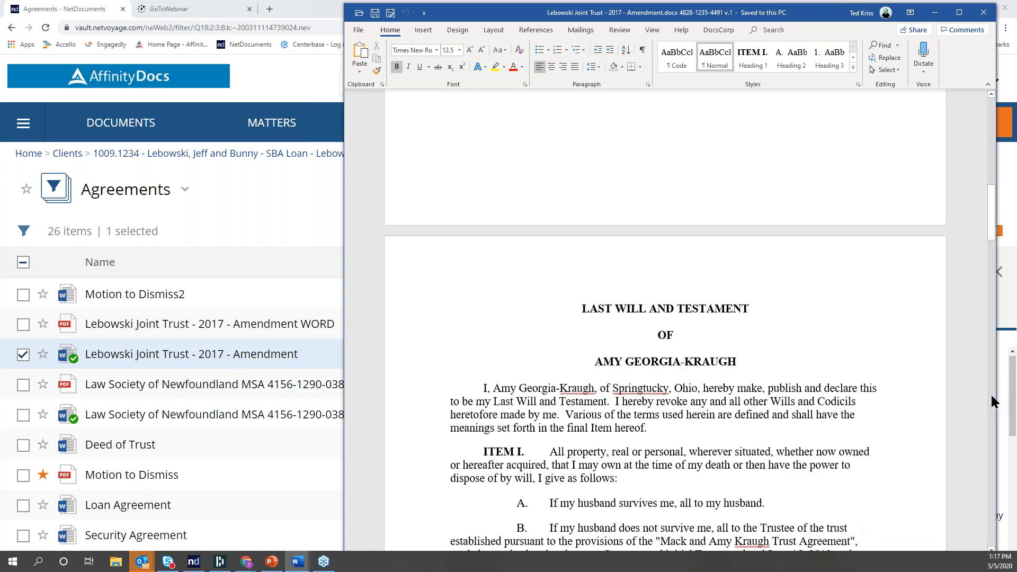
{"action": "left_click", "coordinate": [992, 396]}
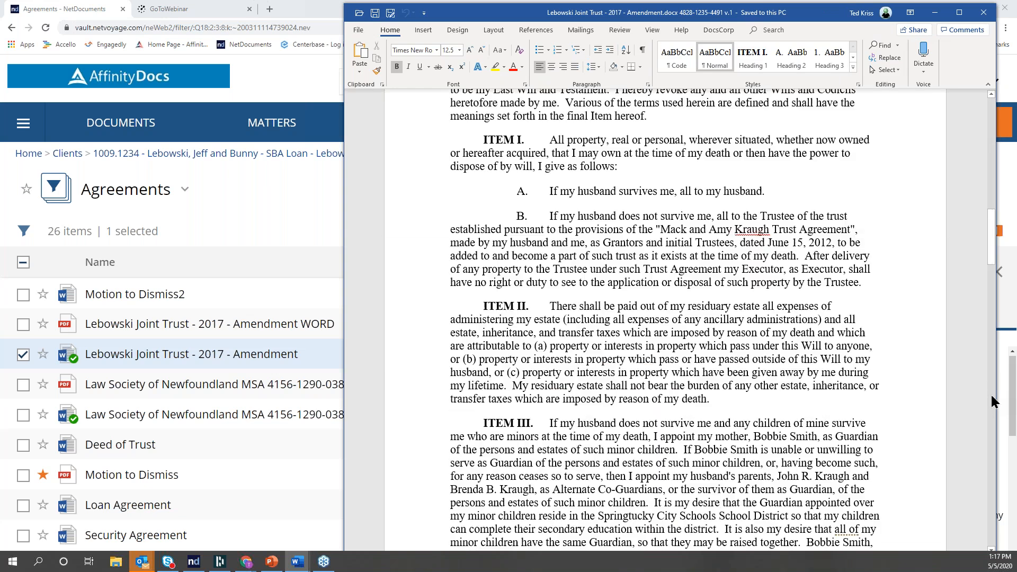
{"action": "left_click", "coordinate": [991, 396]}
{"action": "left_click_drag", "start_coordinate": [484, 277], "coordinate": [674, 525]}
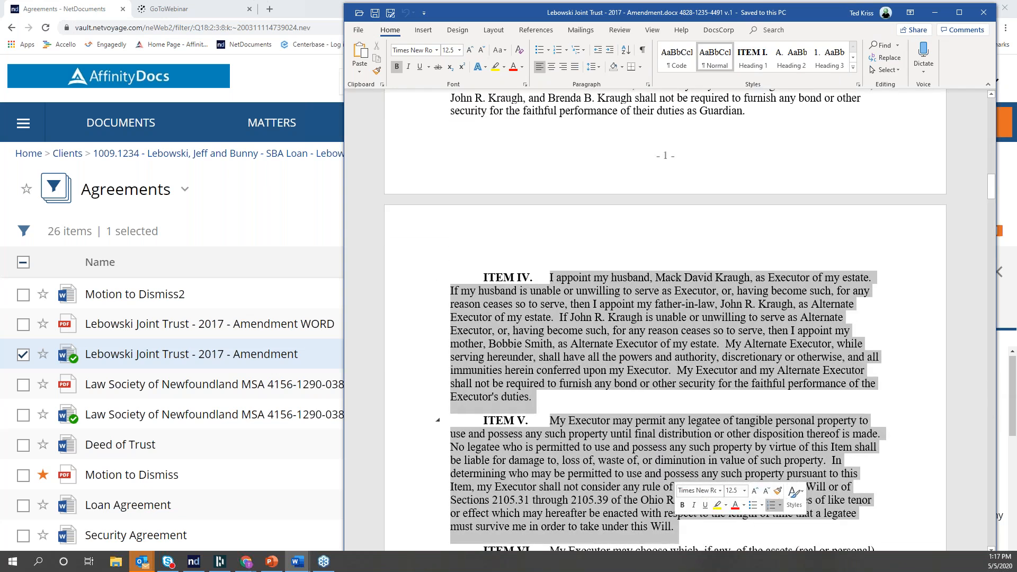
{"action": "key", "text": "Delete"}
Step: Save the edited Amendment to NetDocuments as a new official version, with a version name identifying whose changes it contains
{"action": "left_click", "coordinate": [390, 13]}
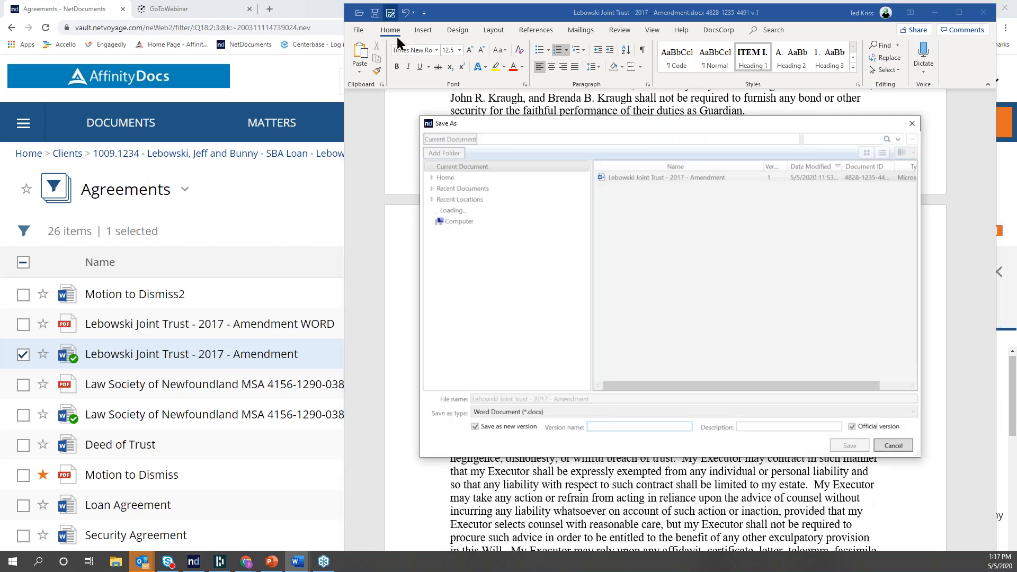
{"action": "type", "text": "Teds Changes"}
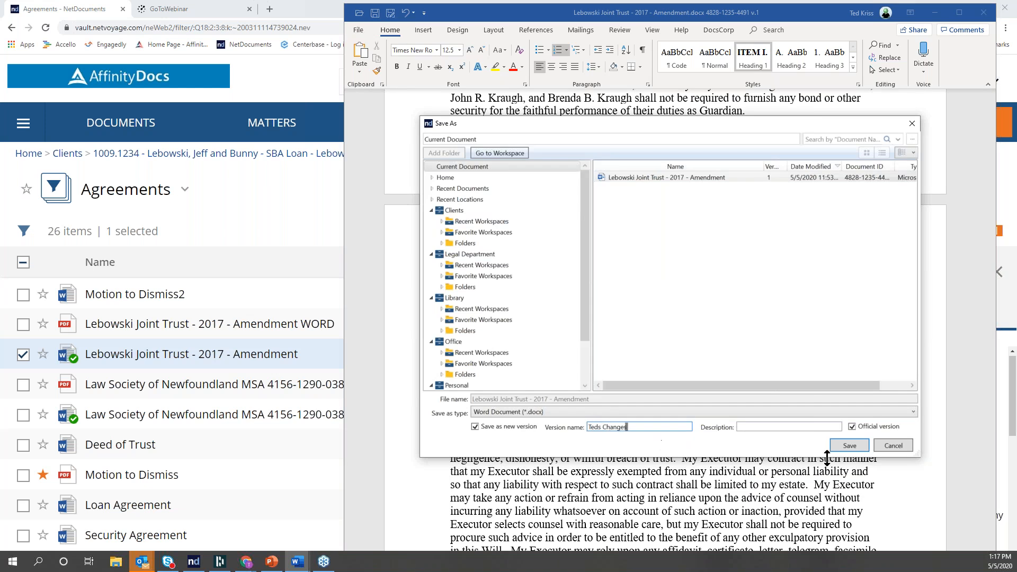
{"action": "left_click", "coordinate": [848, 447]}
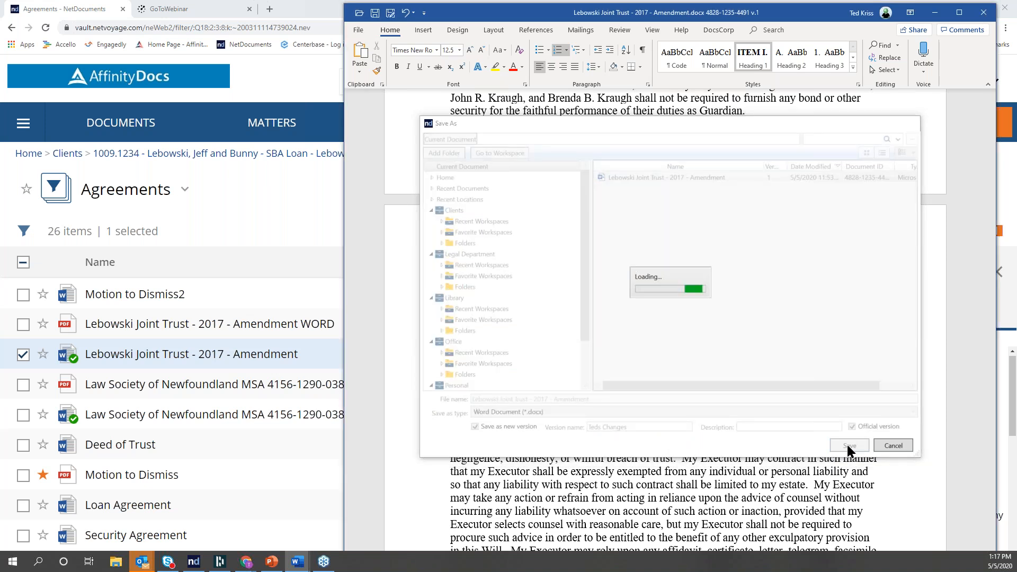
{"action": "left_click", "coordinate": [620, 31]}
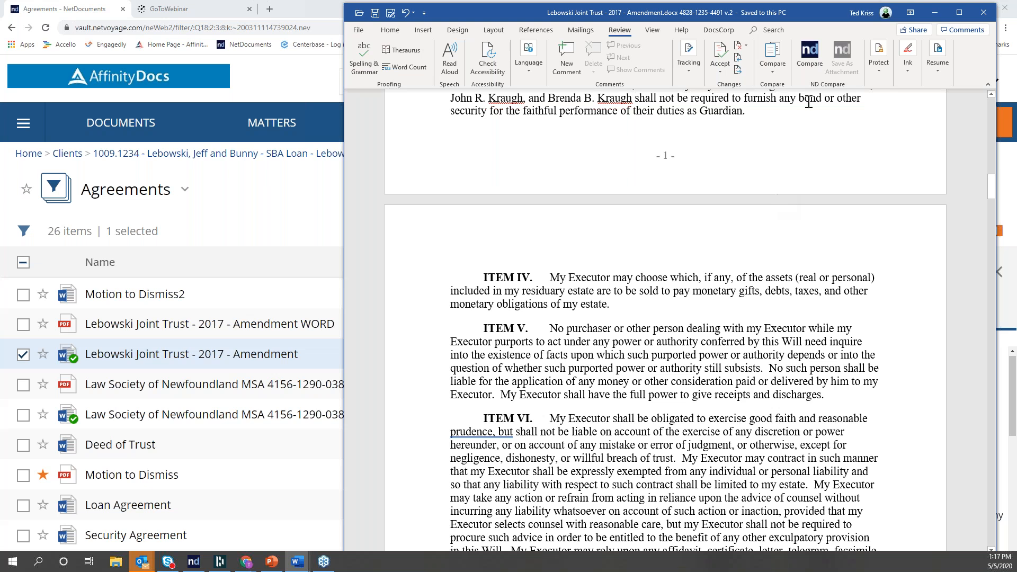
{"action": "left_click", "coordinate": [809, 60]}
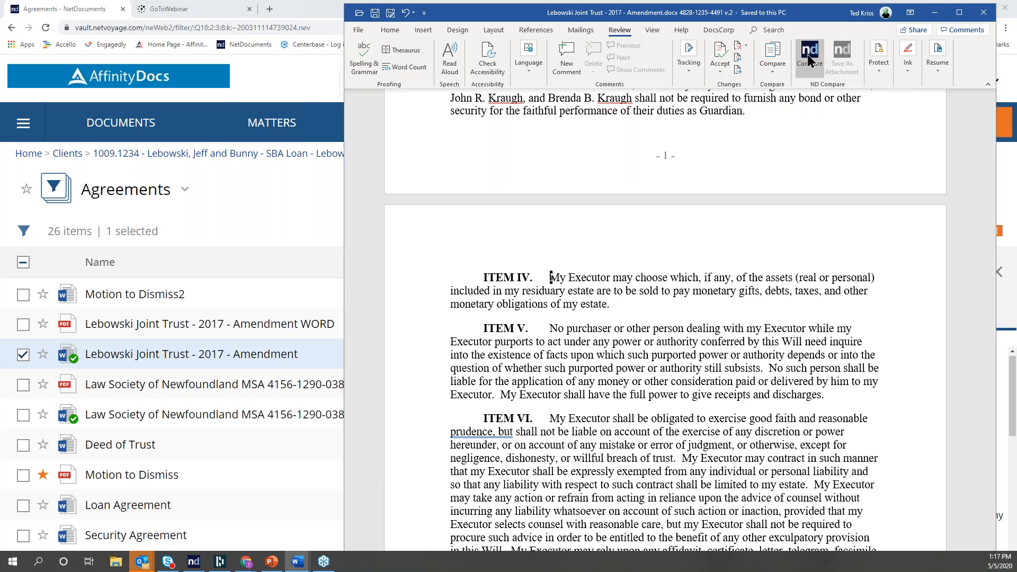
{"action": "left_click", "coordinate": [786, 307]}
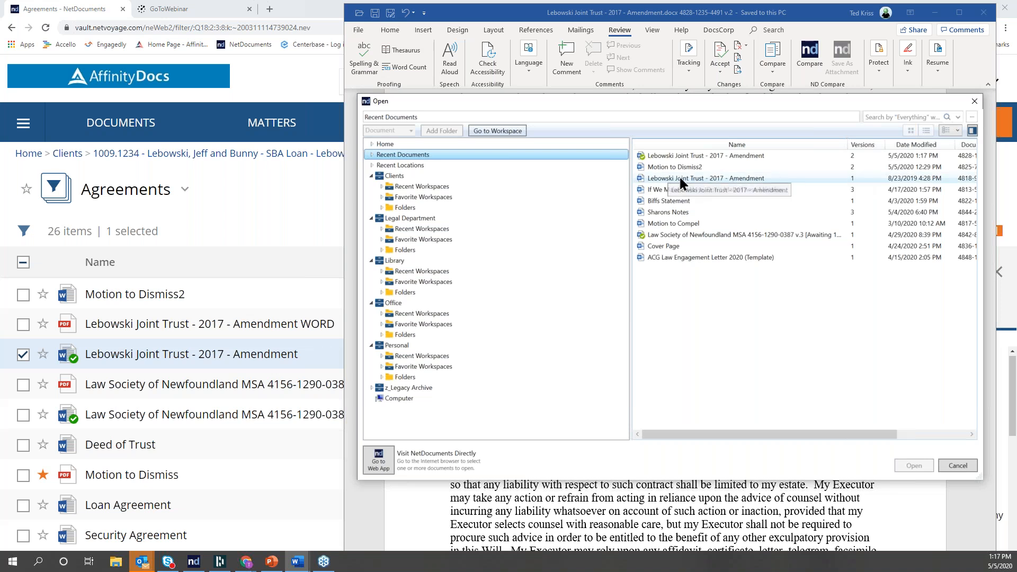
{"action": "left_click", "coordinate": [851, 156]}
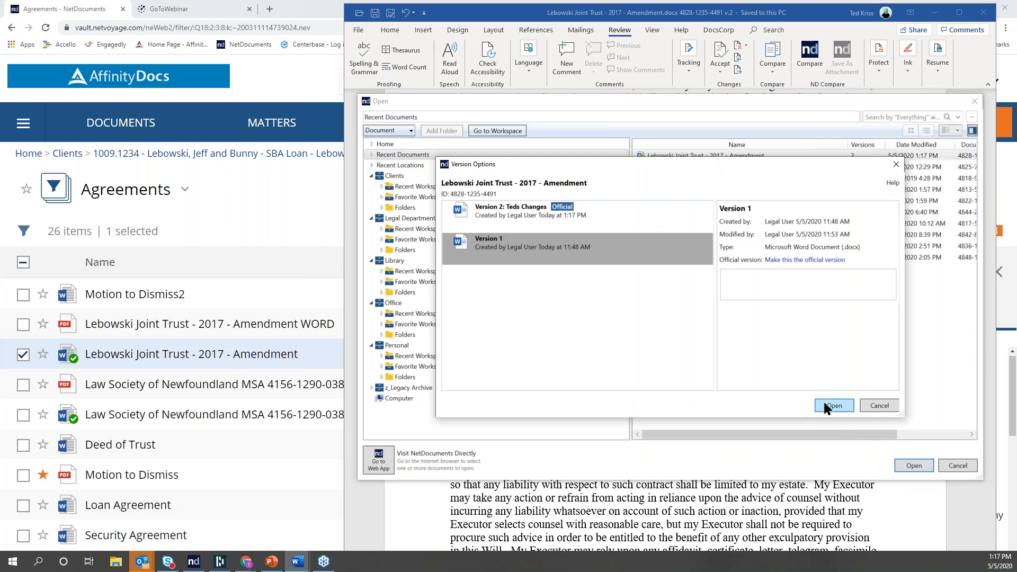
{"action": "left_click", "coordinate": [875, 407]}
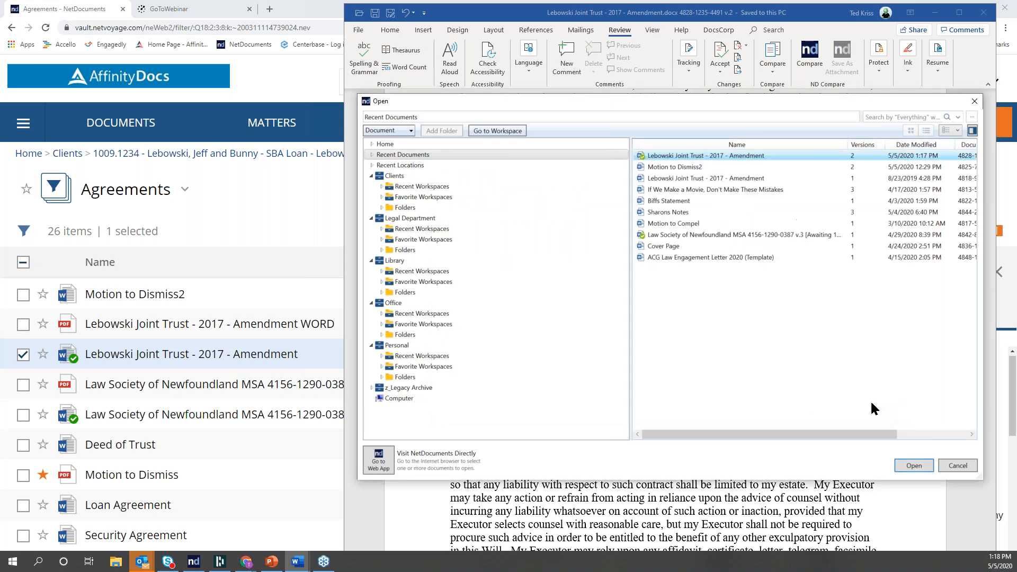
{"action": "left_click", "coordinate": [962, 468]}
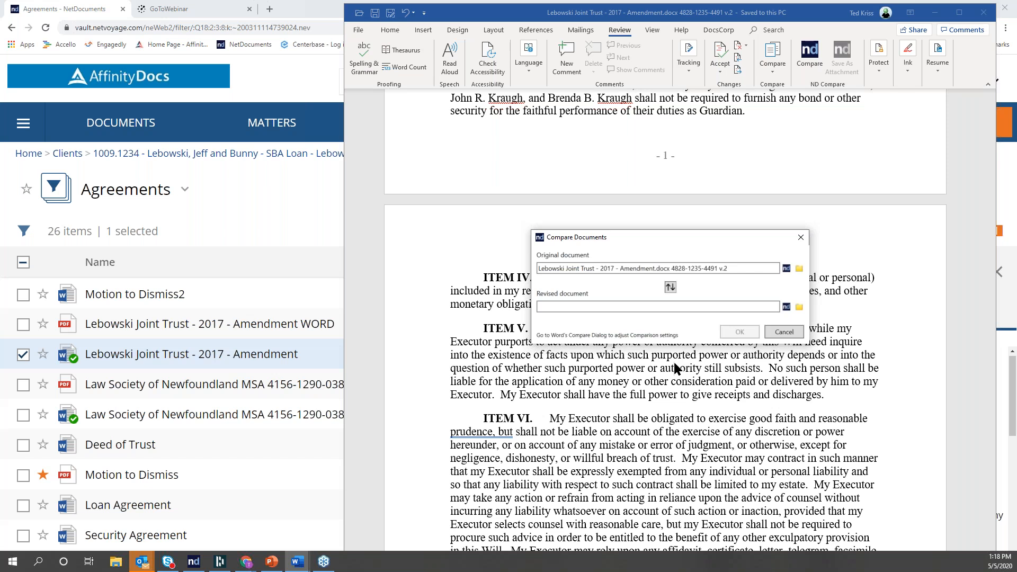
{"action": "left_click", "coordinate": [785, 334]}
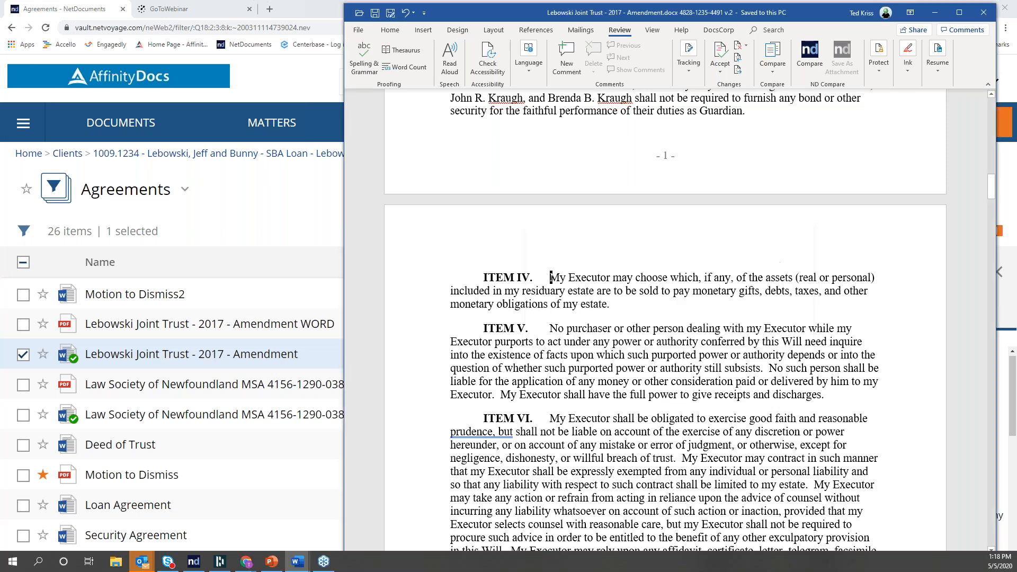
Step: Close the Word document and open version 2 of the 2017 Amendment from NetDocuments in pdfDocs
{"action": "left_click", "coordinate": [981, 16]}
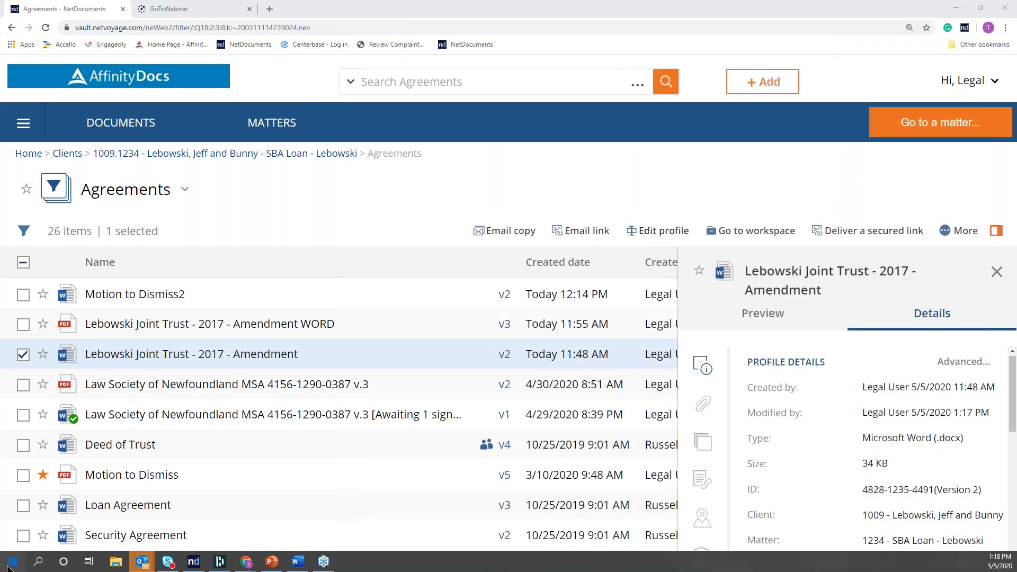
{"action": "left_click", "coordinate": [12, 562]}
{"action": "left_click", "coordinate": [9, 566]}
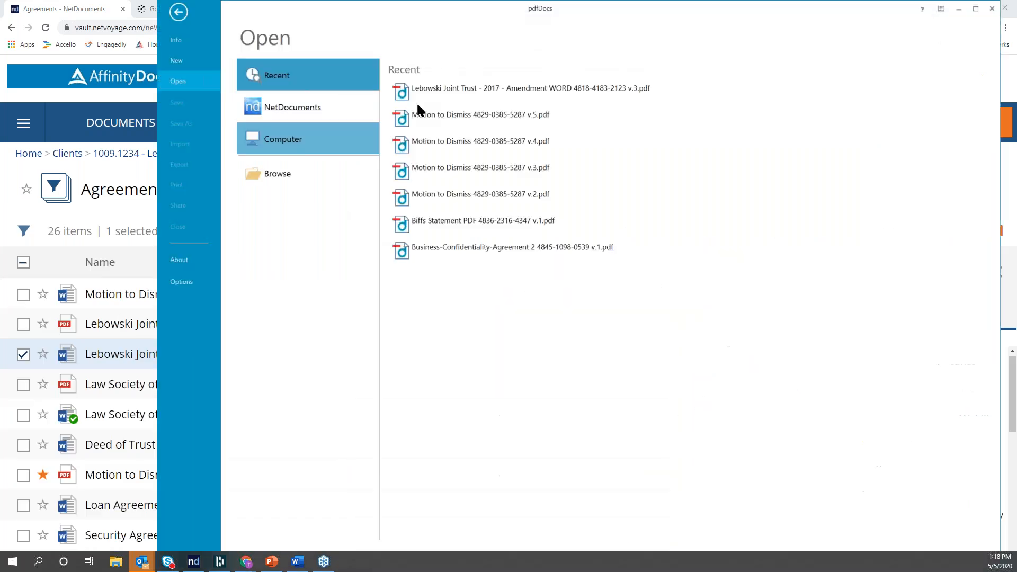
{"action": "left_click", "coordinate": [373, 106]}
{"action": "left_click", "coordinate": [420, 93]}
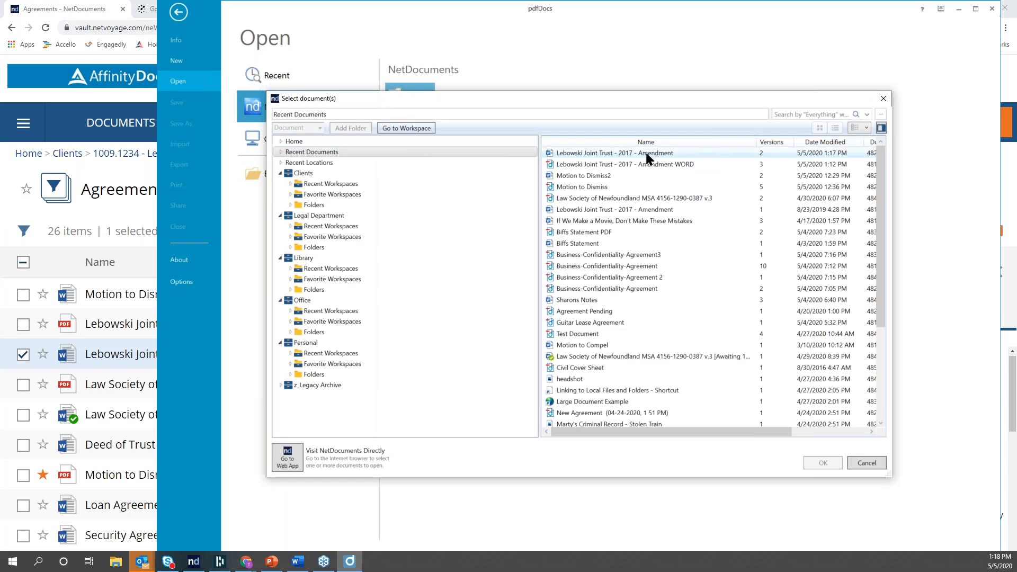
{"action": "left_click", "coordinate": [645, 152]}
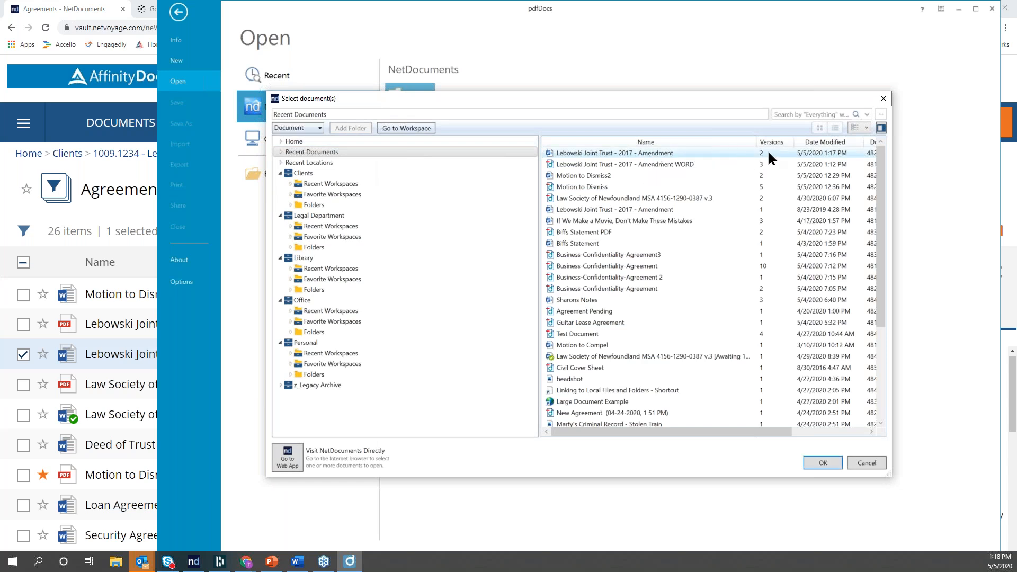
{"action": "left_click", "coordinate": [762, 153]}
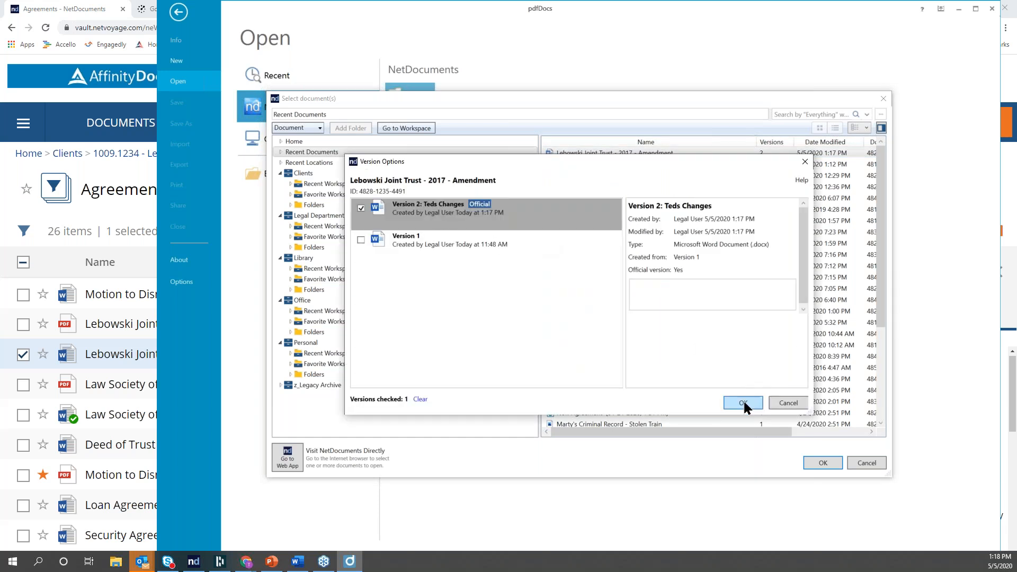
{"action": "left_click", "coordinate": [744, 402]}
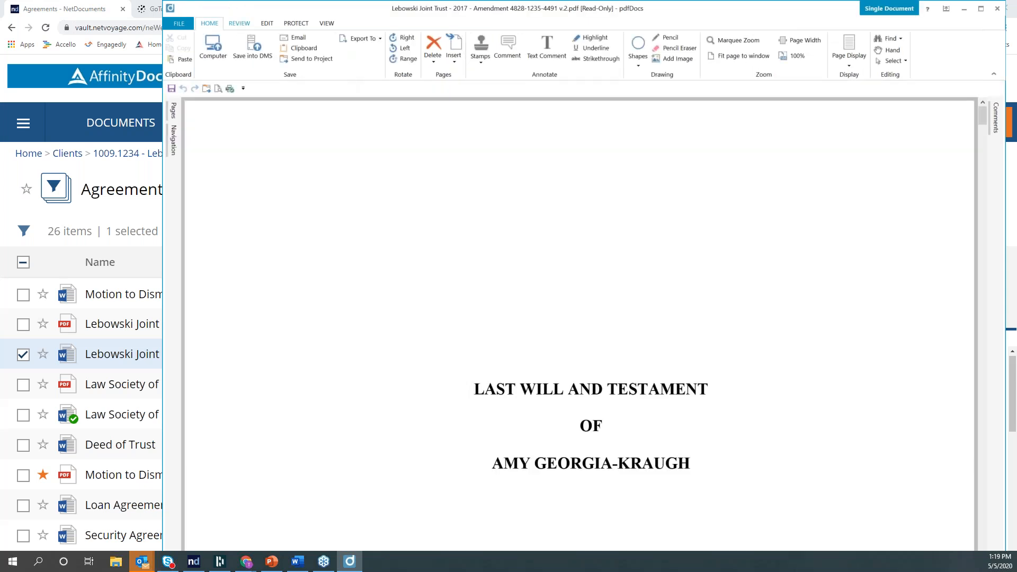
Step: Apply the CONFIDENTIAL watermark to the version 2 Amendment PDF
{"action": "left_click", "coordinate": [240, 24]}
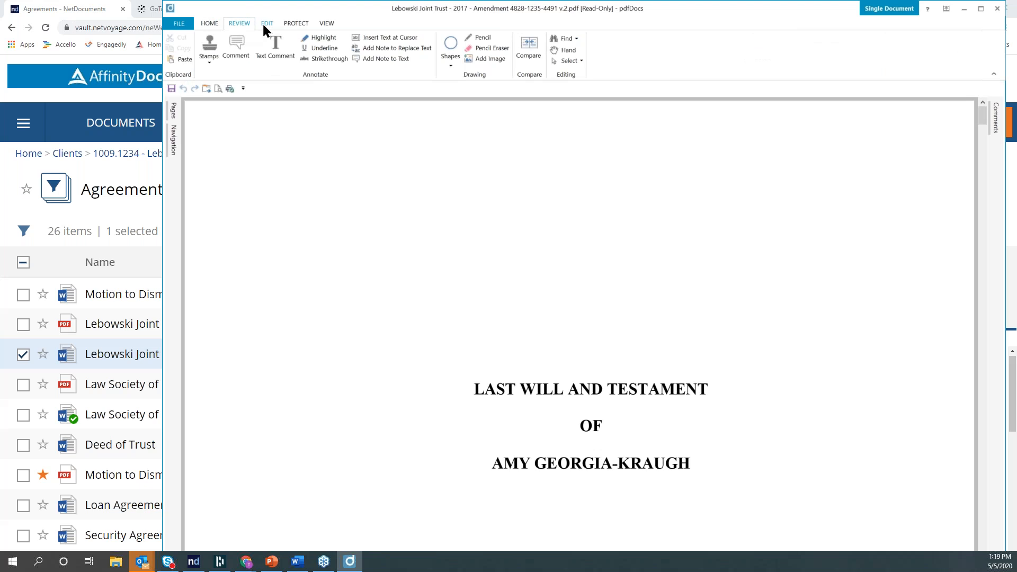
{"action": "left_click", "coordinate": [263, 25]}
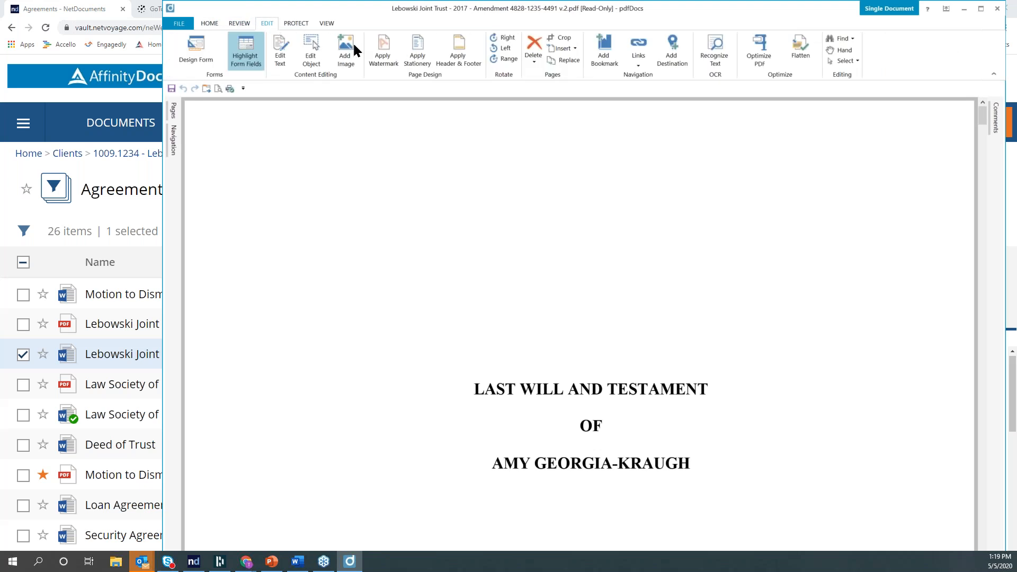
{"action": "left_click", "coordinate": [381, 48]}
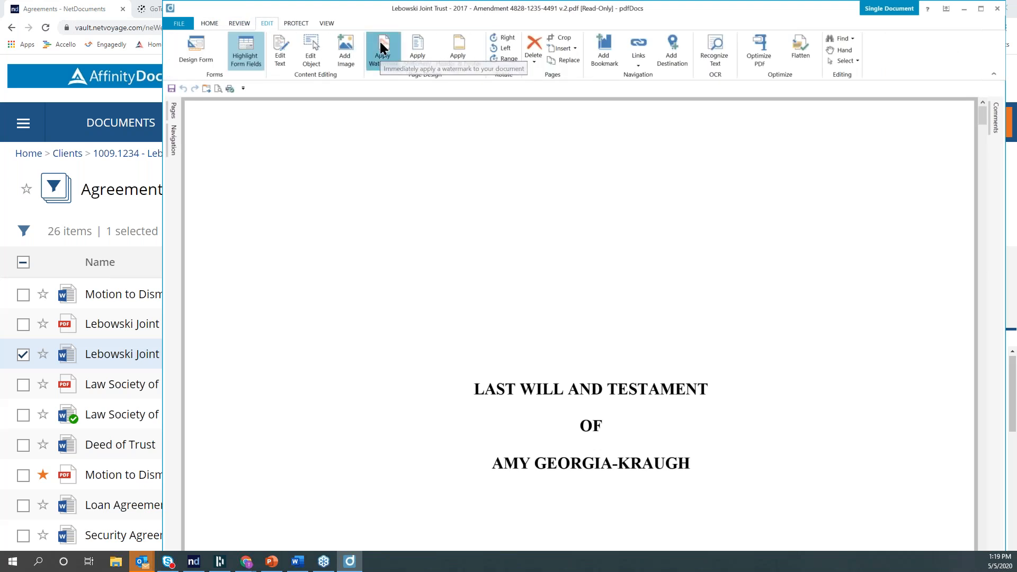
{"action": "left_click", "coordinate": [404, 127]}
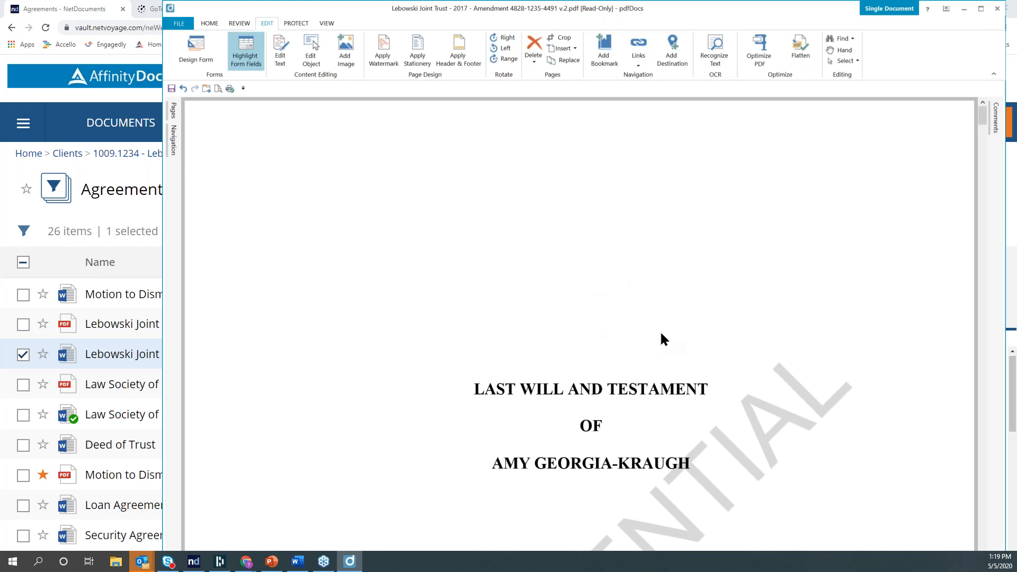
{"action": "scroll", "coordinate": [606, 297], "scroll_direction": "down", "scroll_amount": 2}
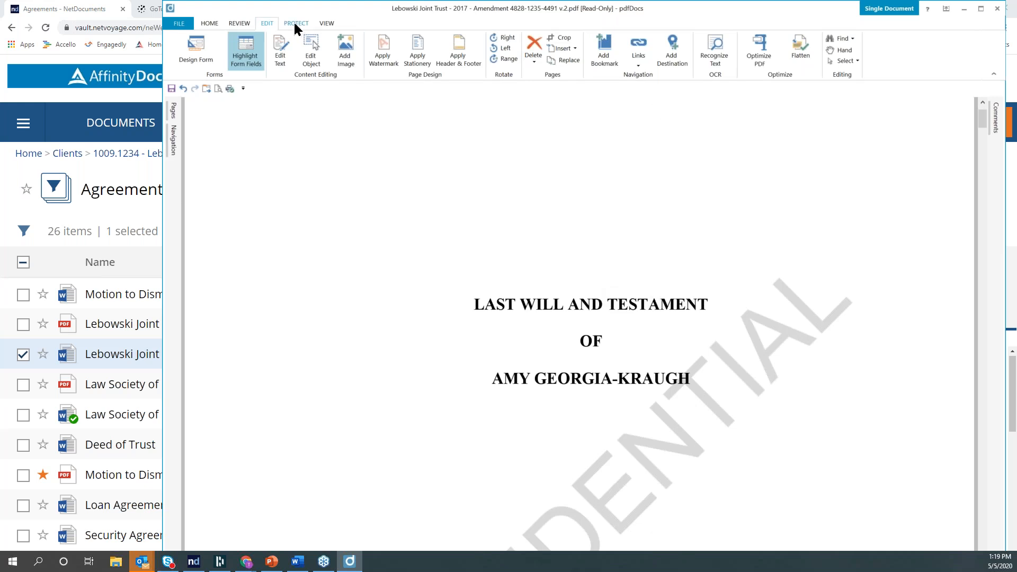
Step: Start a compareDocs comparison of the watermarked PDF and load version 2 of the 2017 Amendment from NetDocuments as the modified document
{"action": "left_click", "coordinate": [244, 27]}
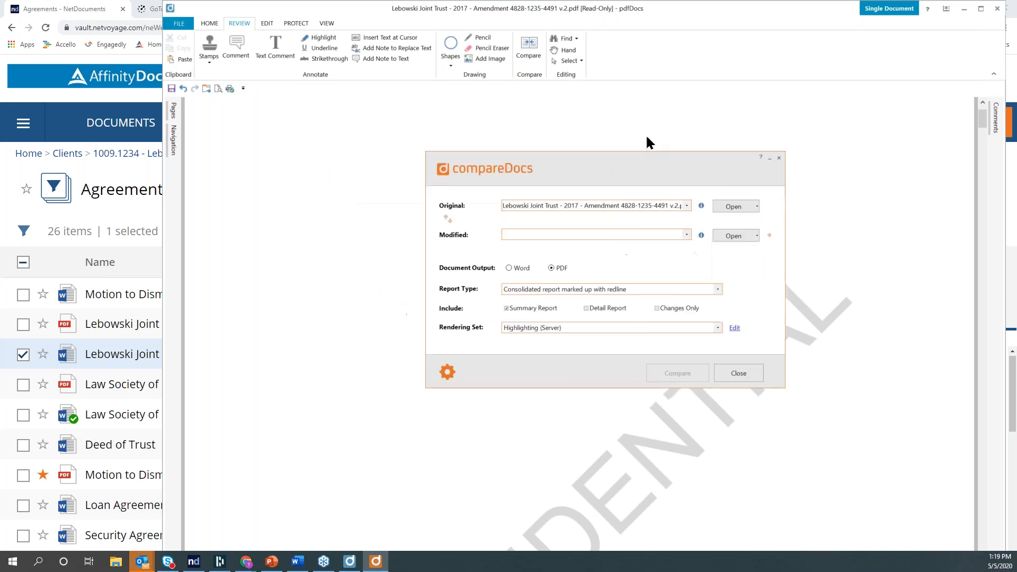
{"action": "left_click", "coordinate": [783, 182]}
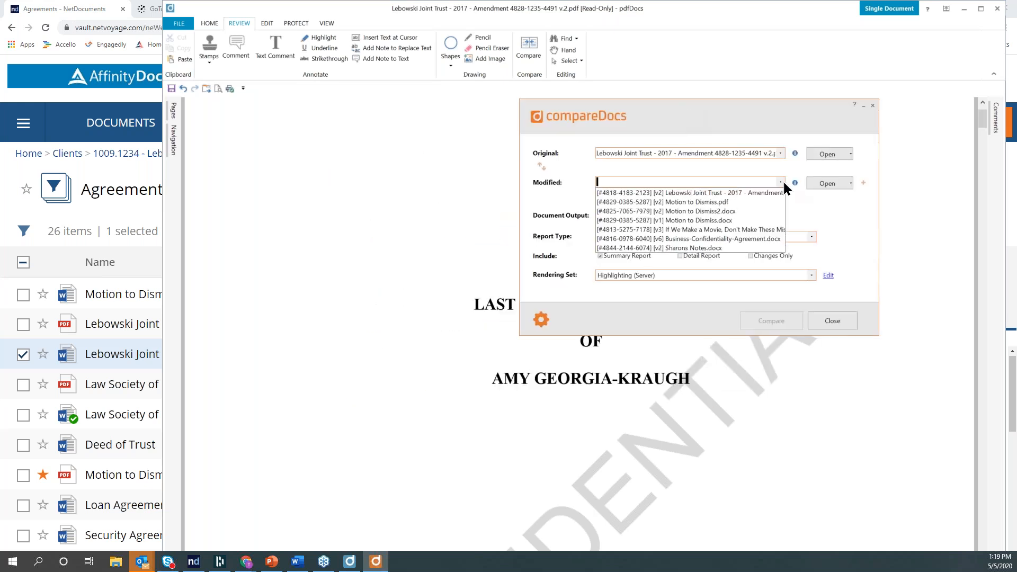
{"action": "left_click", "coordinate": [849, 183]}
{"action": "left_click", "coordinate": [849, 183]}
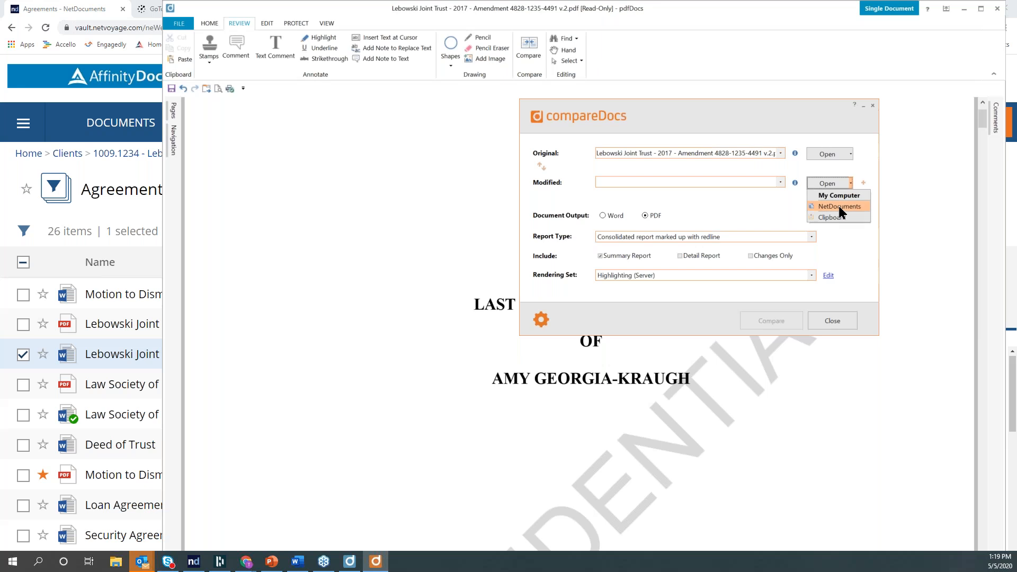
{"action": "left_click", "coordinate": [838, 206]}
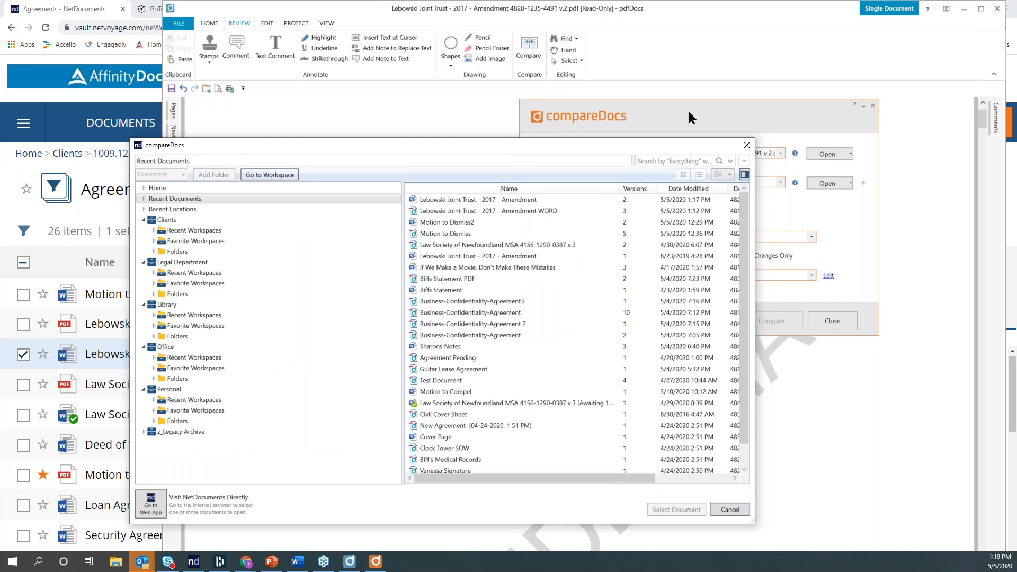
{"action": "double_click", "coordinate": [478, 200]}
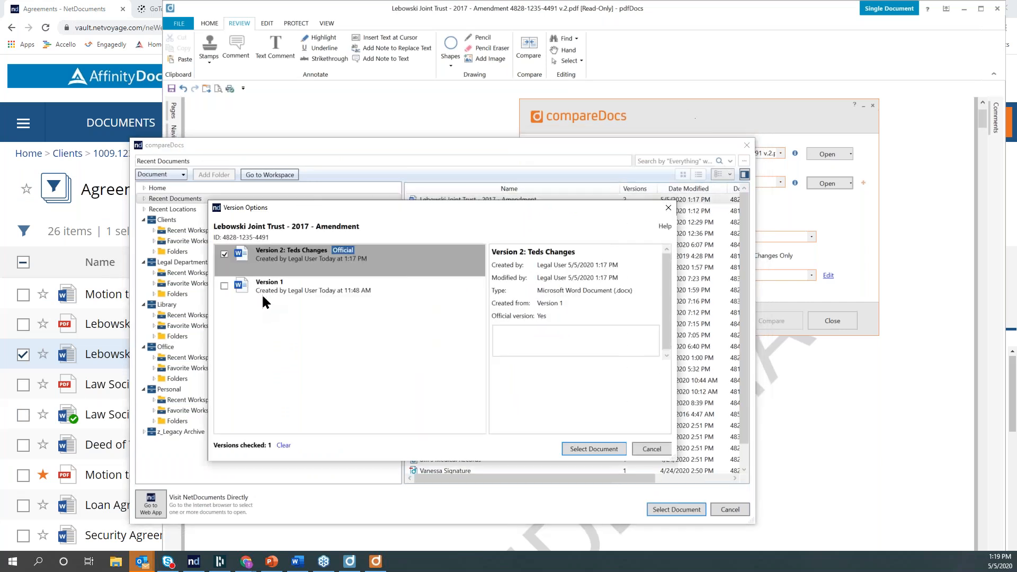
{"action": "left_click", "coordinate": [224, 285]}
{"action": "left_click", "coordinate": [225, 253]}
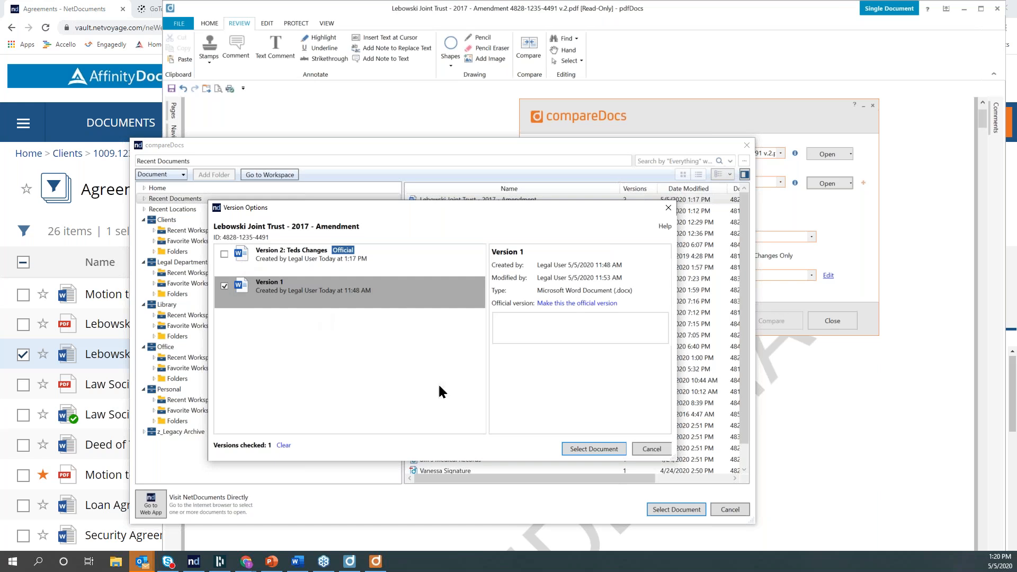
{"action": "left_click", "coordinate": [596, 449]}
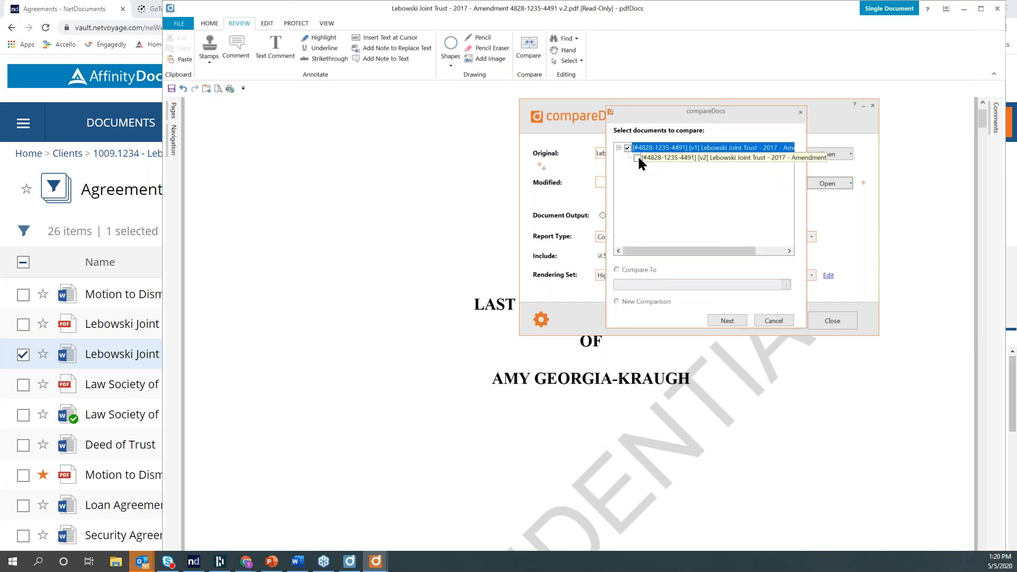
{"action": "left_click", "coordinate": [637, 158]}
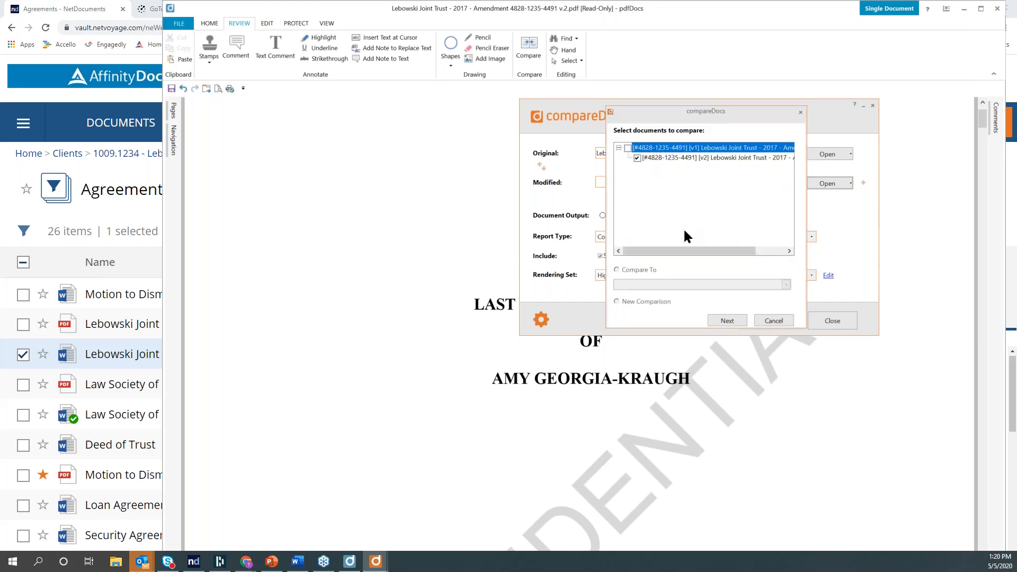
{"action": "left_click", "coordinate": [729, 318]}
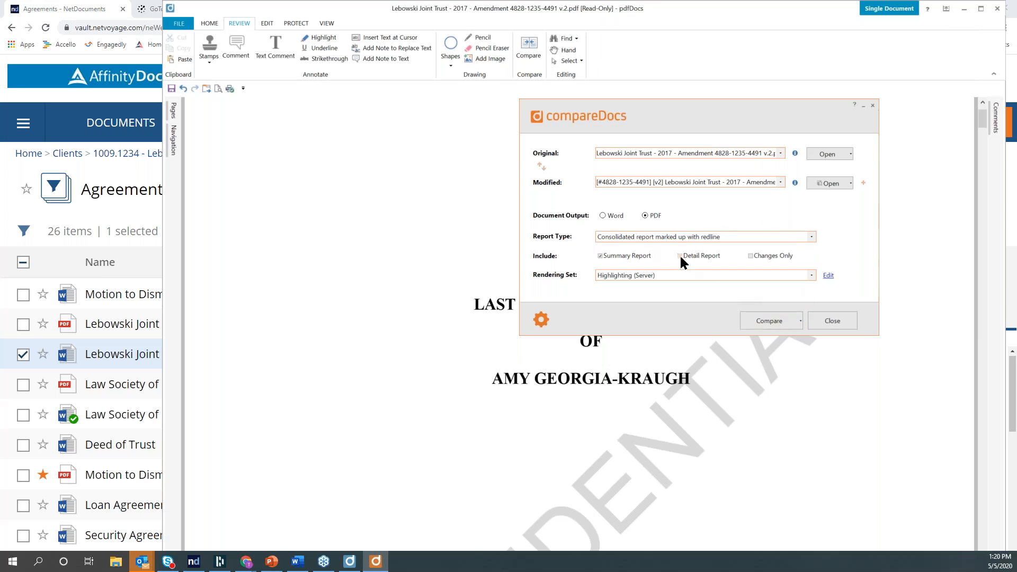
Step: Run the comparison as a new PDF document with OCR on the original document, and look through the result
{"action": "left_click", "coordinate": [798, 321]}
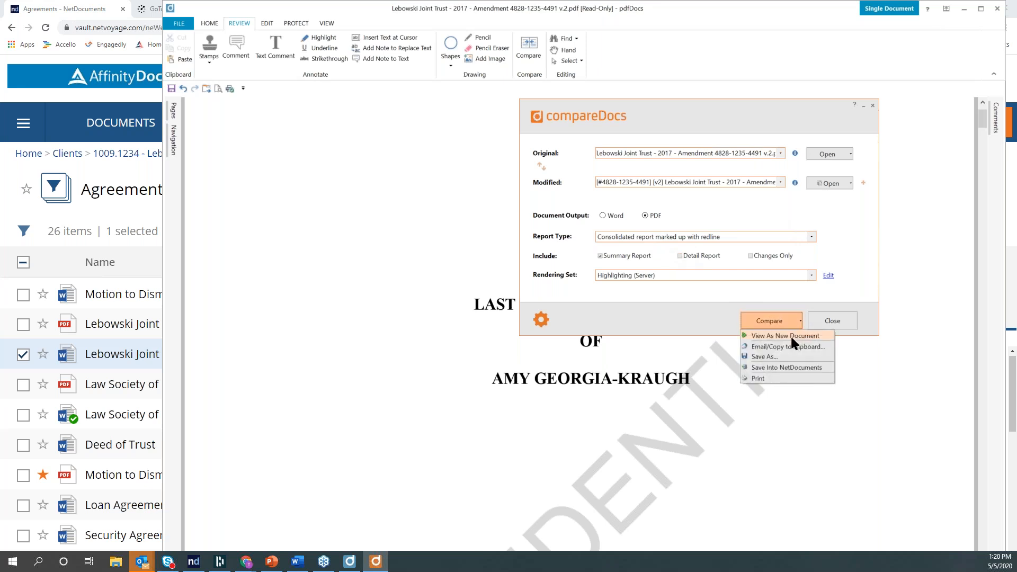
{"action": "left_click", "coordinate": [792, 337]}
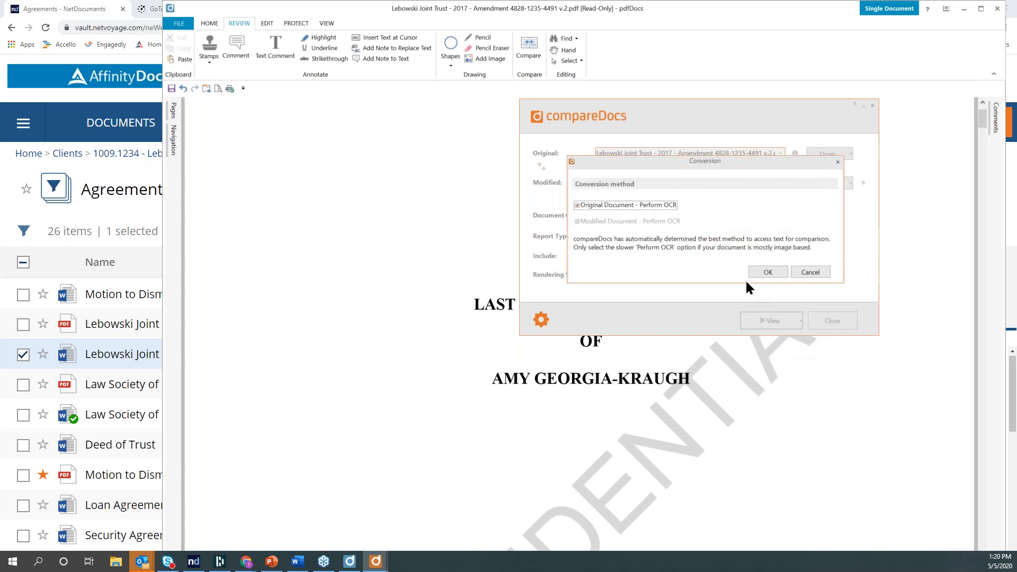
{"action": "left_click", "coordinate": [763, 273]}
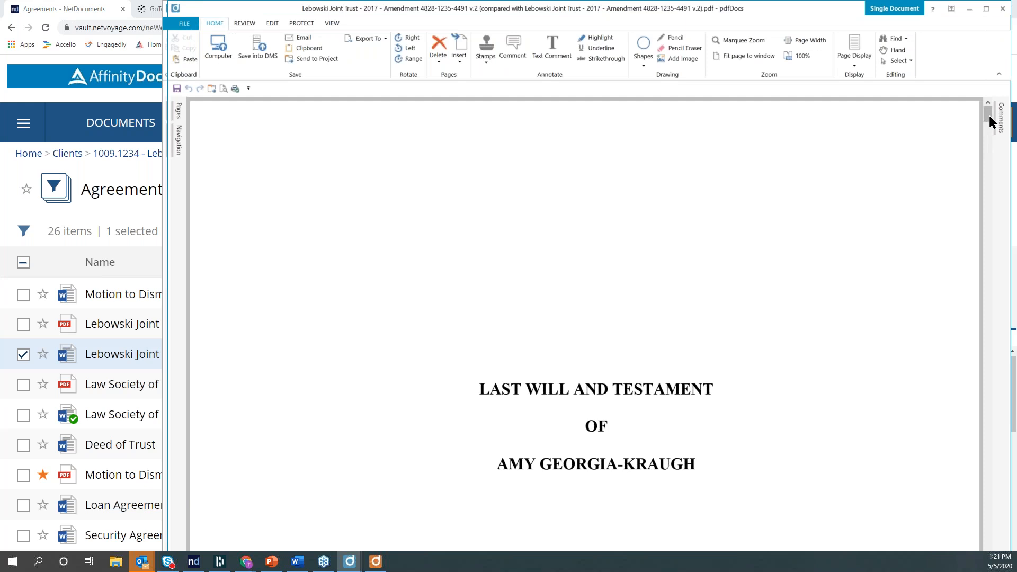
{"action": "mouse_move", "coordinate": [989, 114]}
{"action": "left_mouse_down"}
{"action": "mouse_move", "coordinate": [984, 532]}
{"action": "mouse_move", "coordinate": [1001, 454]}
{"action": "mouse_move", "coordinate": [999, 103]}
{"action": "left_mouse_up"}
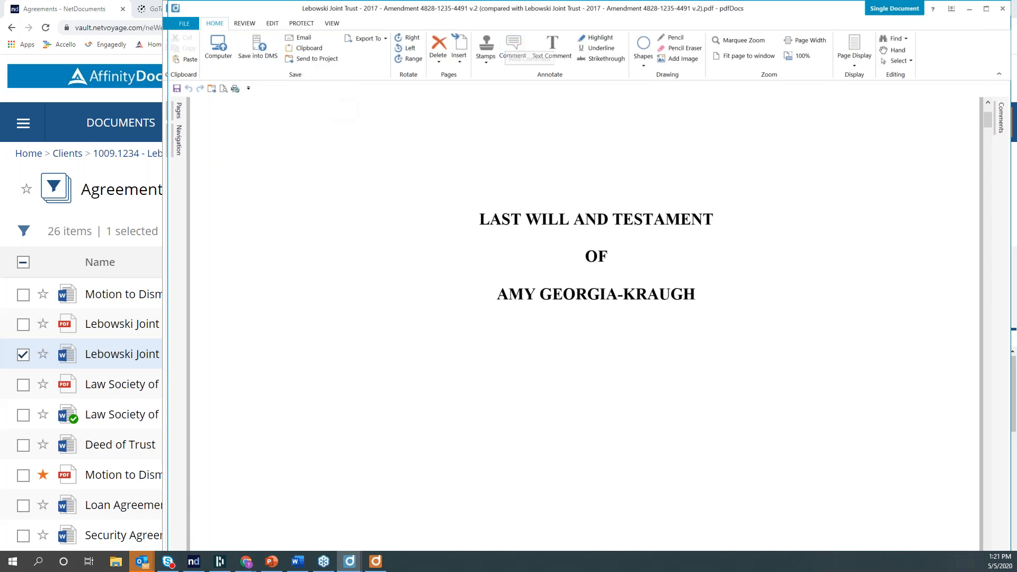
Step: Save all pages of the comparison PDF into NetDocuments as a new official version of the 2017 Amendment
{"action": "left_click", "coordinate": [259, 51]}
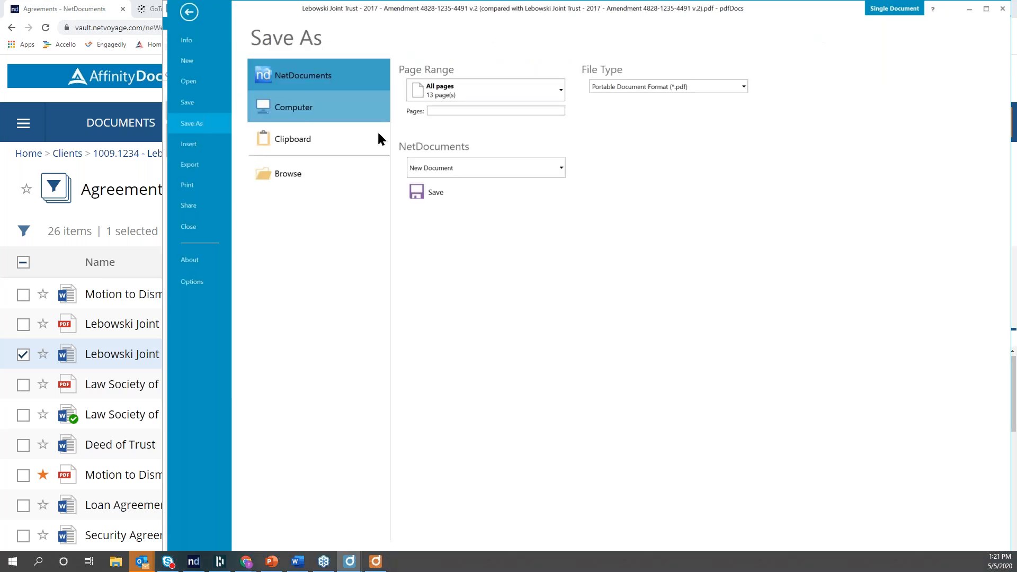
{"action": "left_click", "coordinate": [453, 167]}
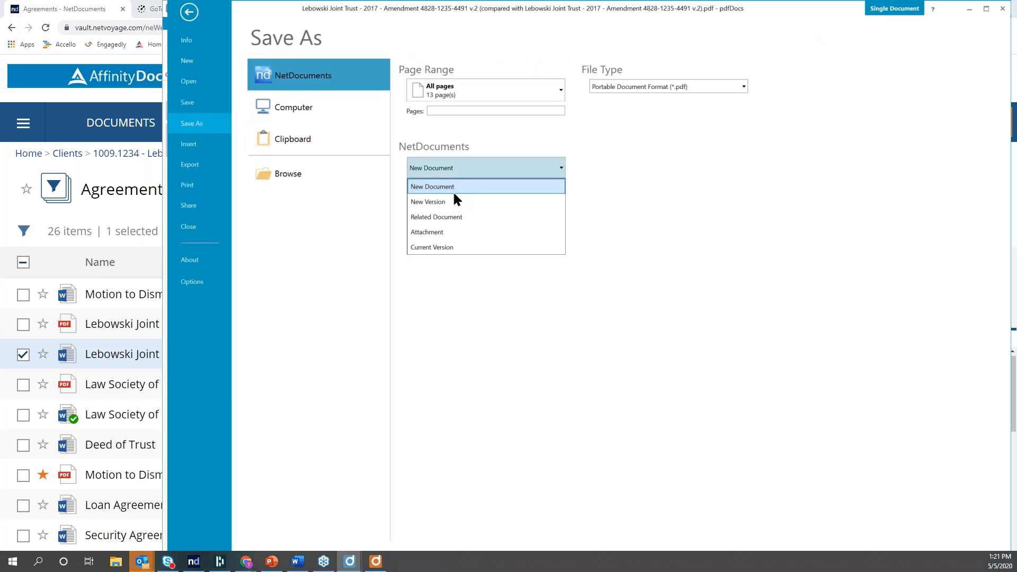
{"action": "left_click", "coordinate": [444, 203]}
{"action": "left_click", "coordinate": [424, 193]}
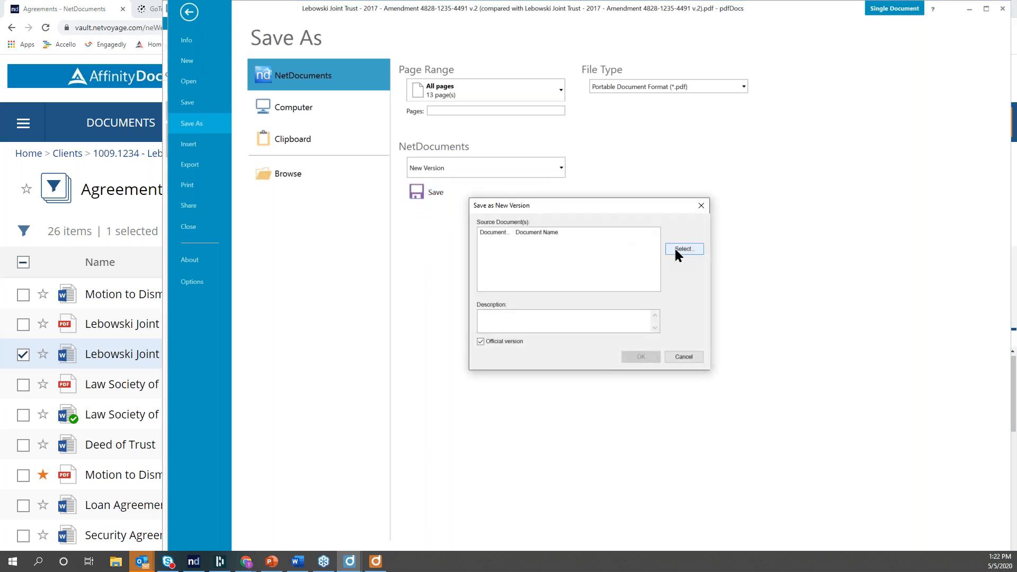
{"action": "left_click", "coordinate": [677, 252]}
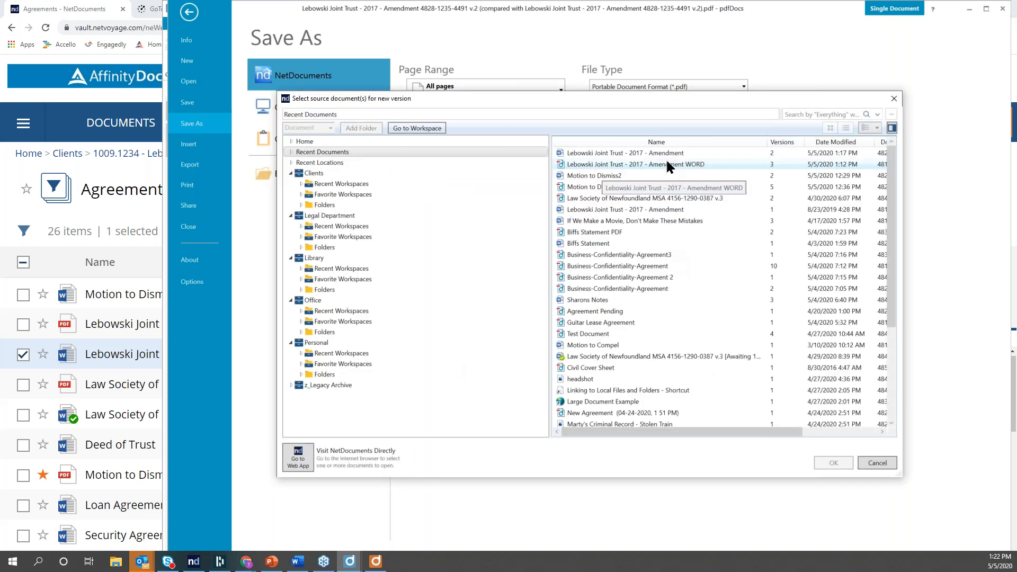
{"action": "double_click", "coordinate": [666, 162]}
{"action": "left_click", "coordinate": [638, 356]}
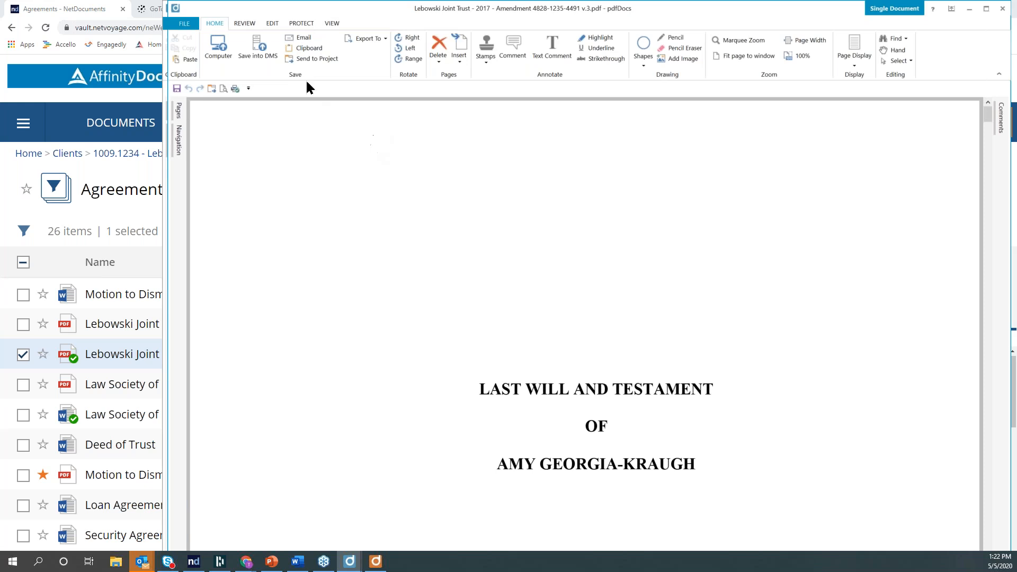
Step: Attach the version 3 Amendment PDF to a new e-mail and append 2 to the attachment's name, making it end in Amendment2.pdf
{"action": "left_click", "coordinate": [304, 37]}
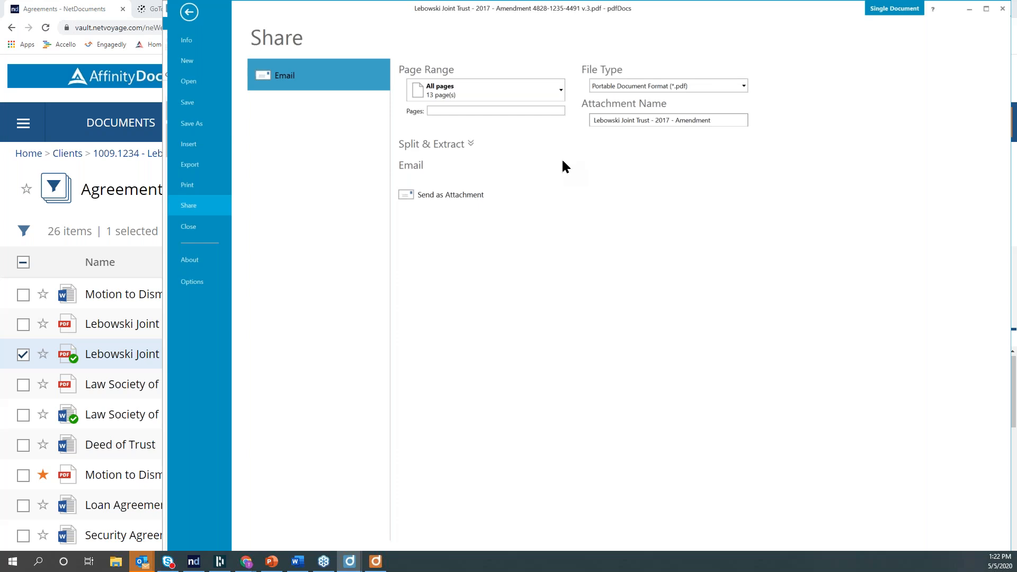
{"action": "left_click", "coordinate": [448, 197]}
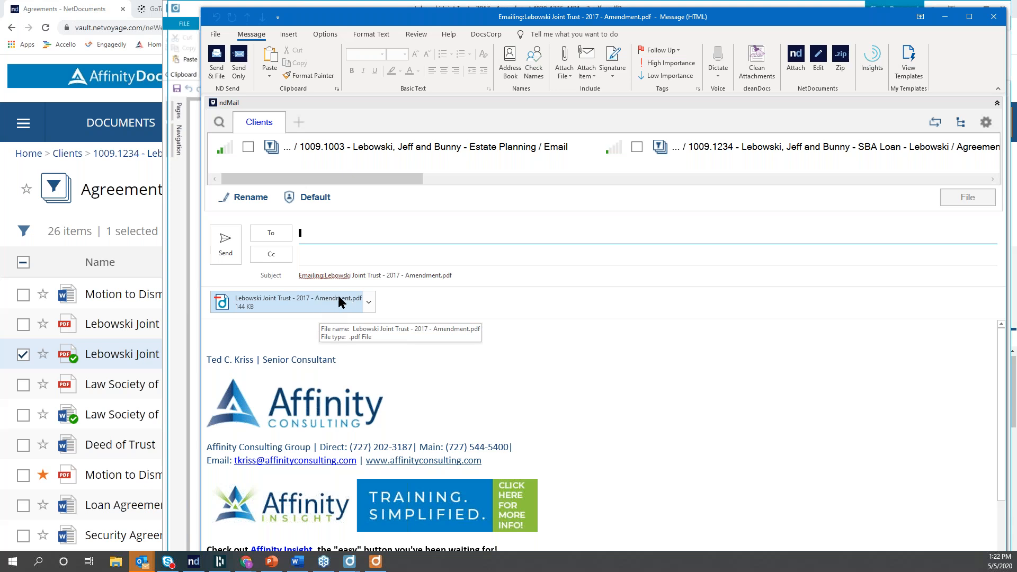
{"action": "left_click", "coordinate": [819, 62]}
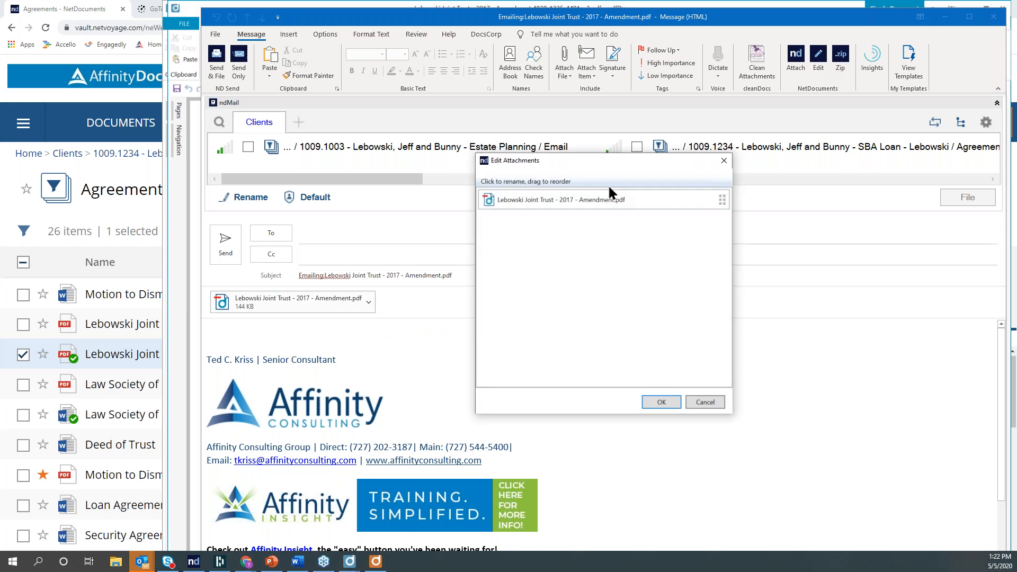
{"action": "left_click", "coordinate": [583, 199]}
{"action": "left_click", "coordinate": [625, 196]}
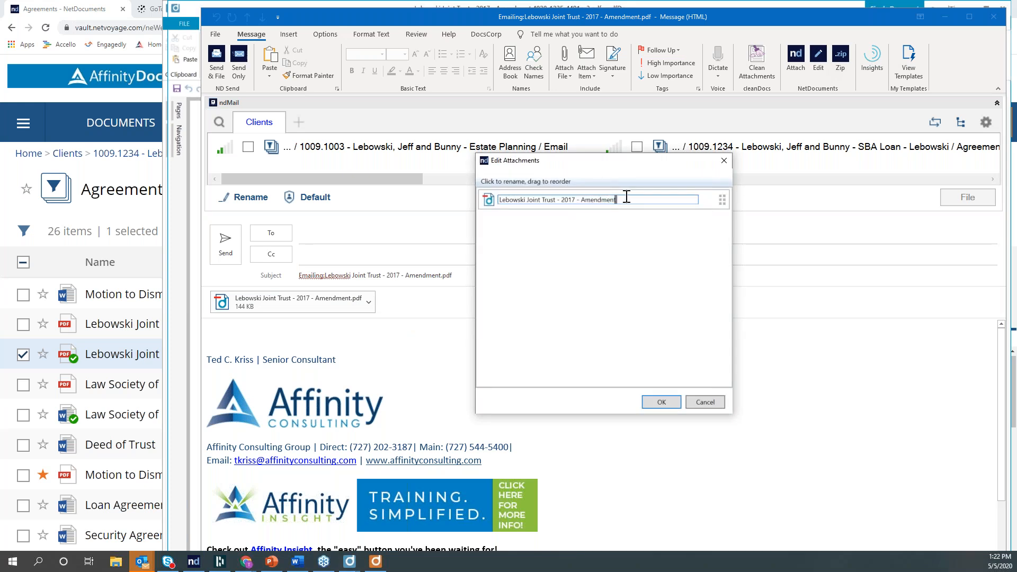
{"action": "type", "text": "2"}
{"action": "left_click", "coordinate": [662, 402]}
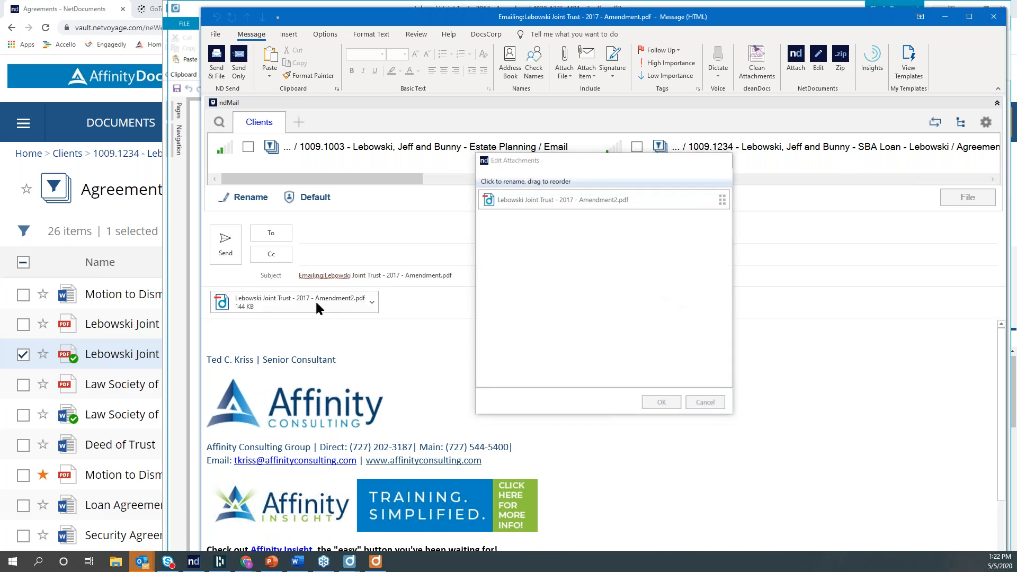
Step: Mark the Estate Planning / Email folder as filing location and enter the suggested recipient's address in the e-mail
{"action": "left_click", "coordinate": [248, 147]}
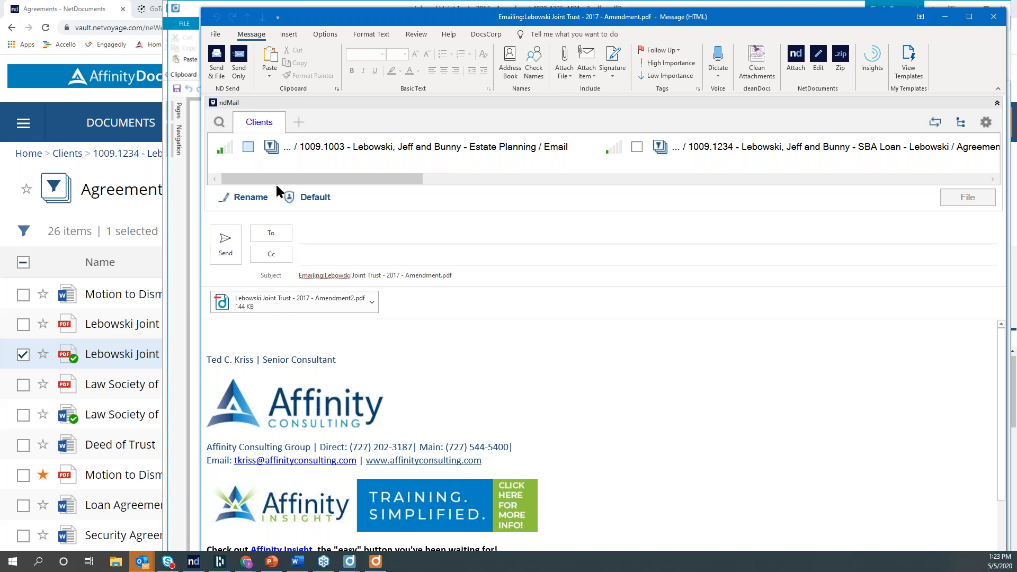
{"action": "left_click", "coordinate": [324, 235]}
{"action": "type", "text": "te"}
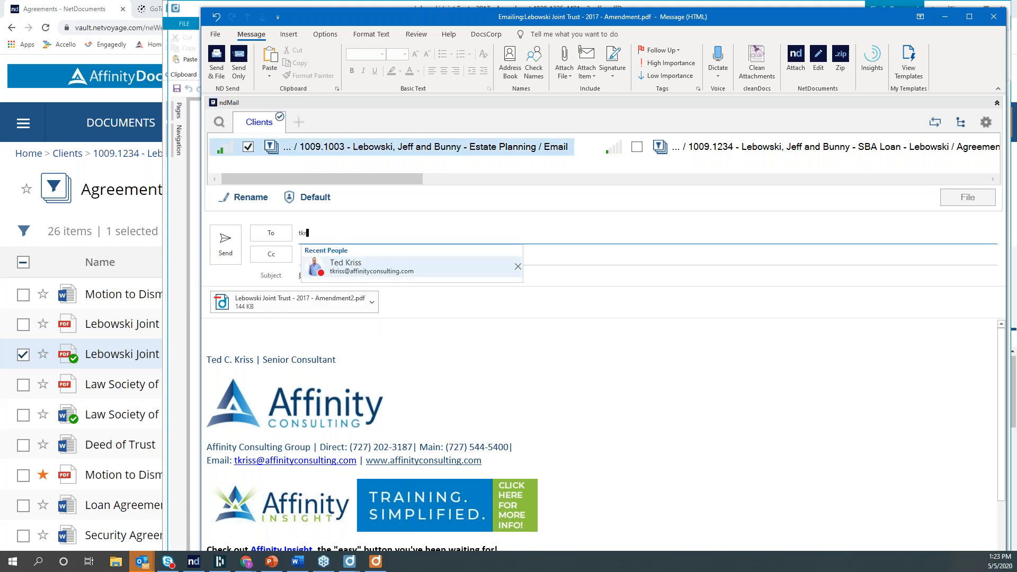
{"action": "left_click", "coordinate": [349, 261]}
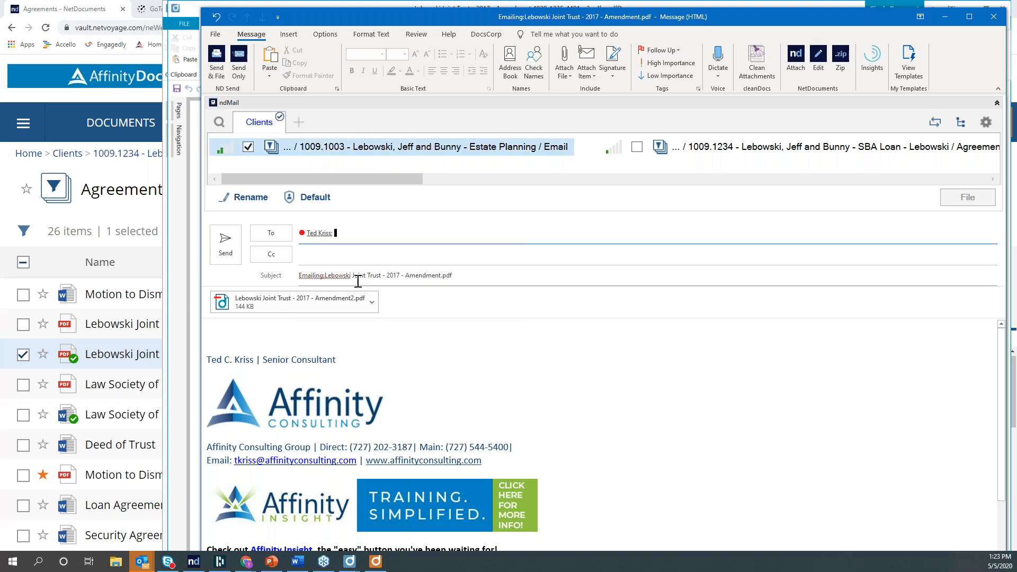
Step: Send the e-mail and file it in the SBA Loan workspace among the recent client workspaces
{"action": "left_click", "coordinate": [226, 249]}
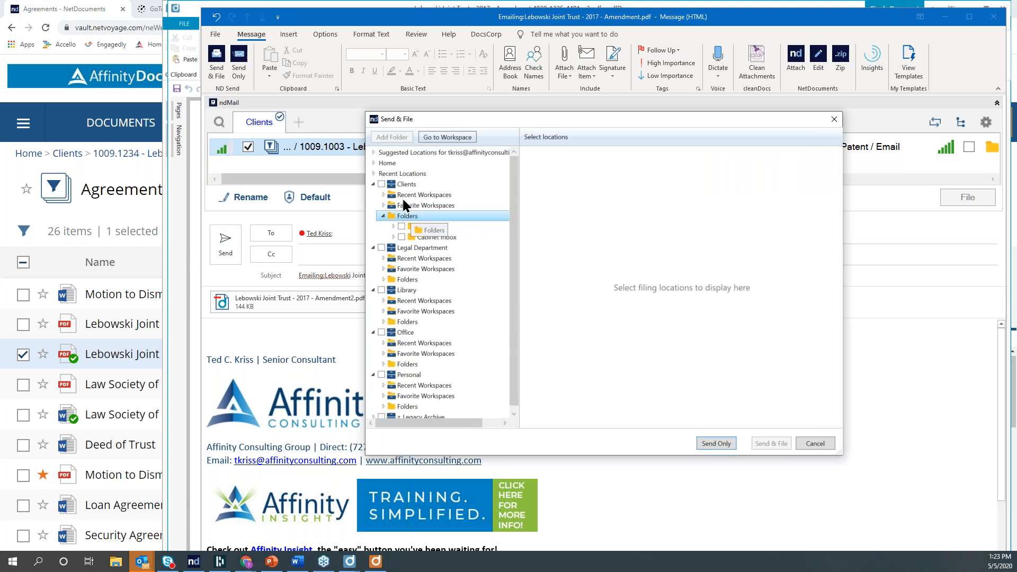
{"action": "left_click", "coordinate": [383, 196]}
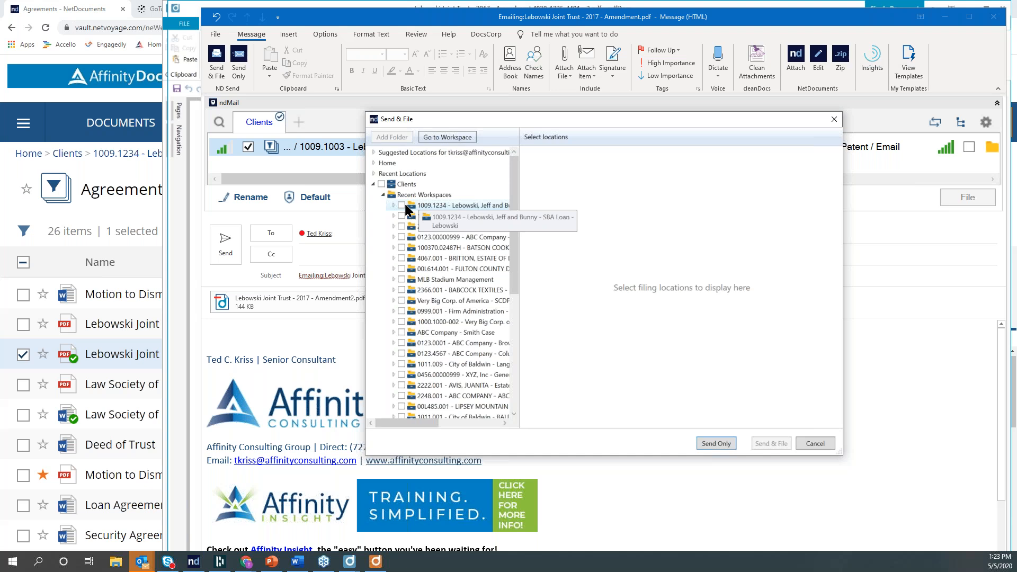
{"action": "left_click", "coordinate": [402, 205]}
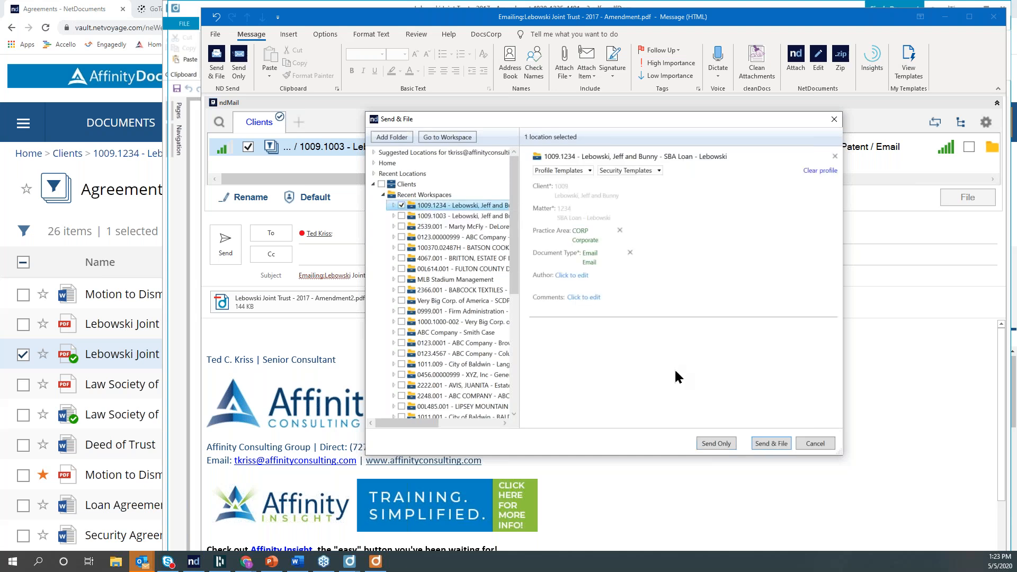
{"action": "left_click", "coordinate": [770, 444]}
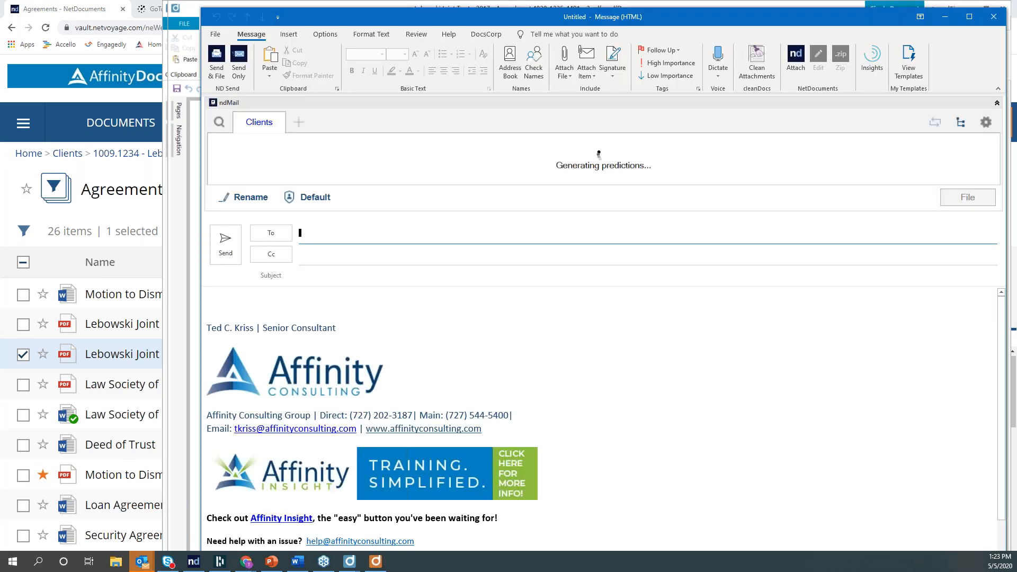
Step: Close the blank e-mail, version 3 PDF and compareDocs windows, and switch to the Keep Docs Digital presentation in PowerPoint, maximized
{"action": "left_click_drag", "start_coordinate": [826, 17], "coordinate": [1016, 40]}
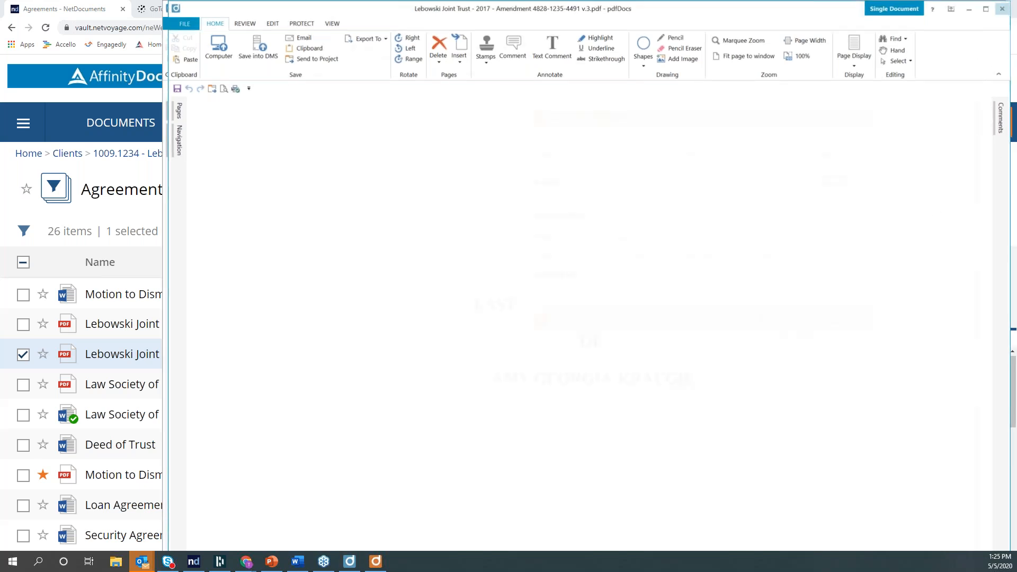
{"action": "left_click", "coordinate": [845, 321]}
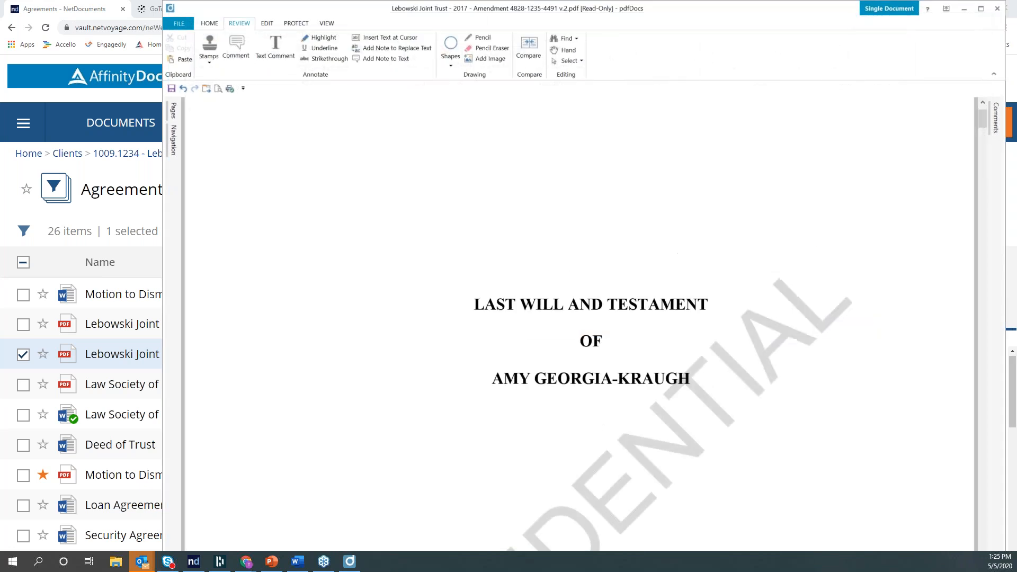
{"action": "left_click_drag", "start_coordinate": [173, 76], "coordinate": [572, 101]}
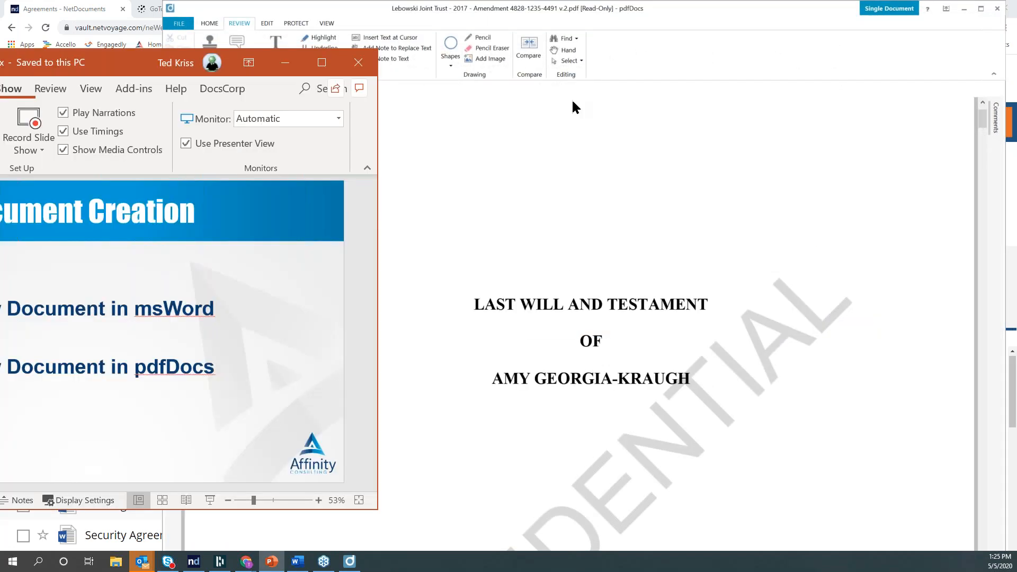
{"action": "left_click_drag", "start_coordinate": [714, 57], "coordinate": [695, 66]}
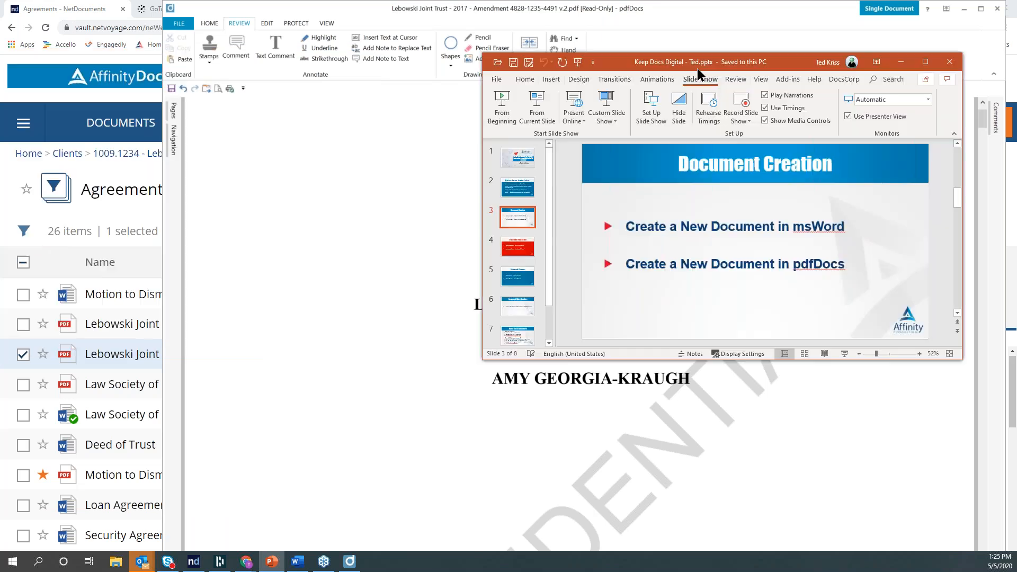
{"action": "left_click", "coordinate": [899, 65]}
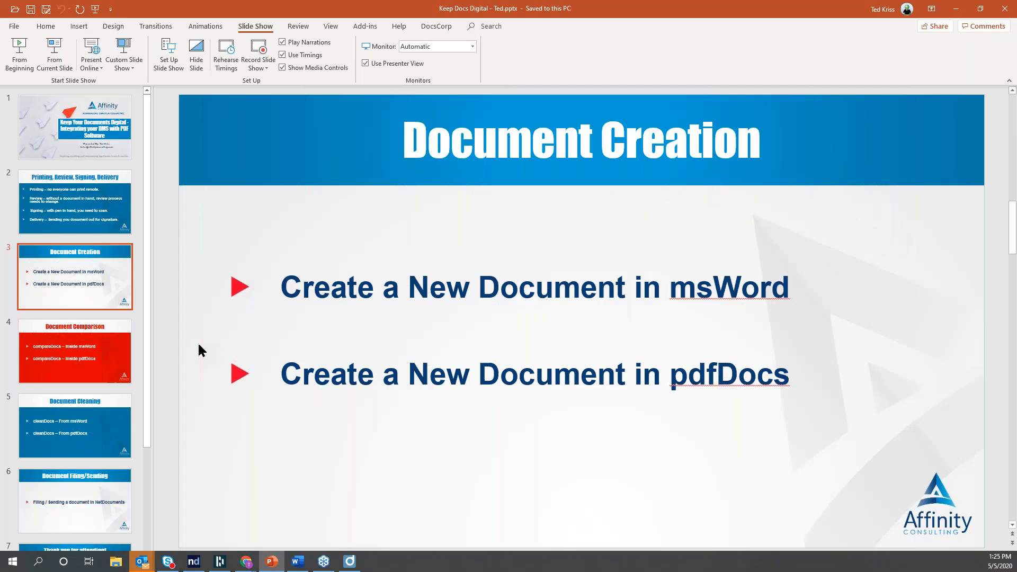